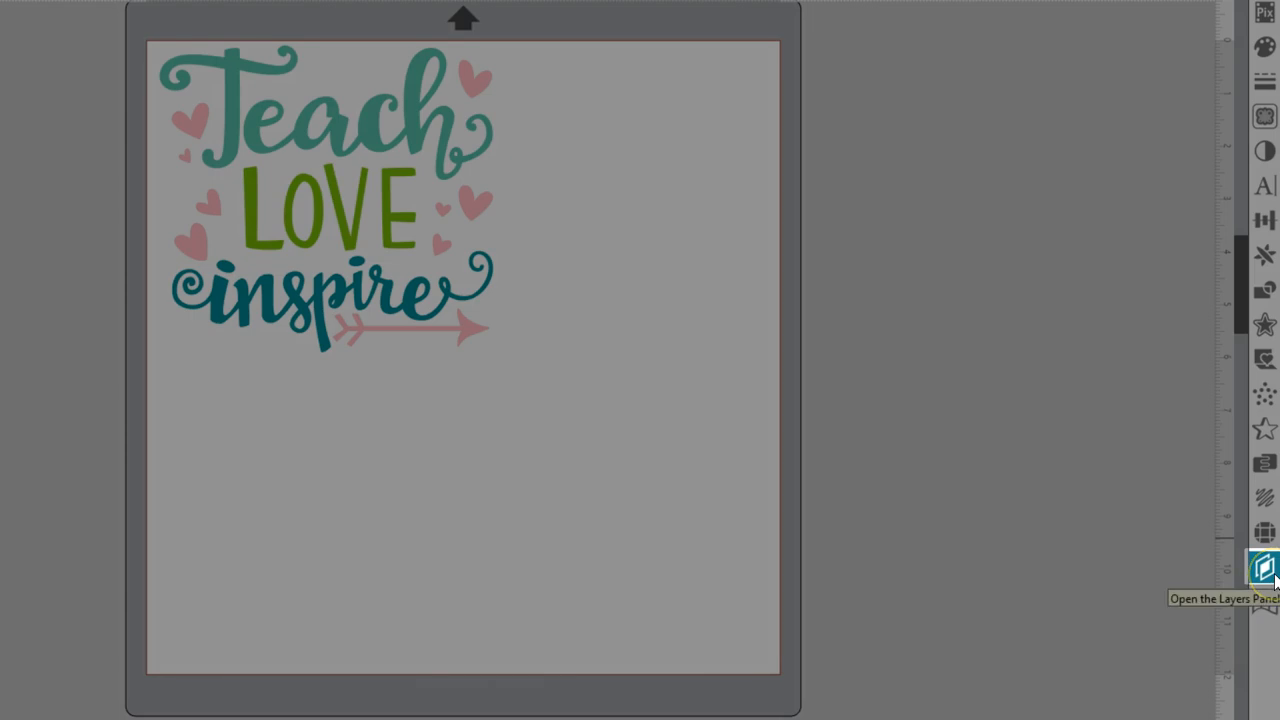
Show the Layers panel and move it beside the Teach Love Inspire design
{"action": "left_click", "coordinate": [1266, 570]}
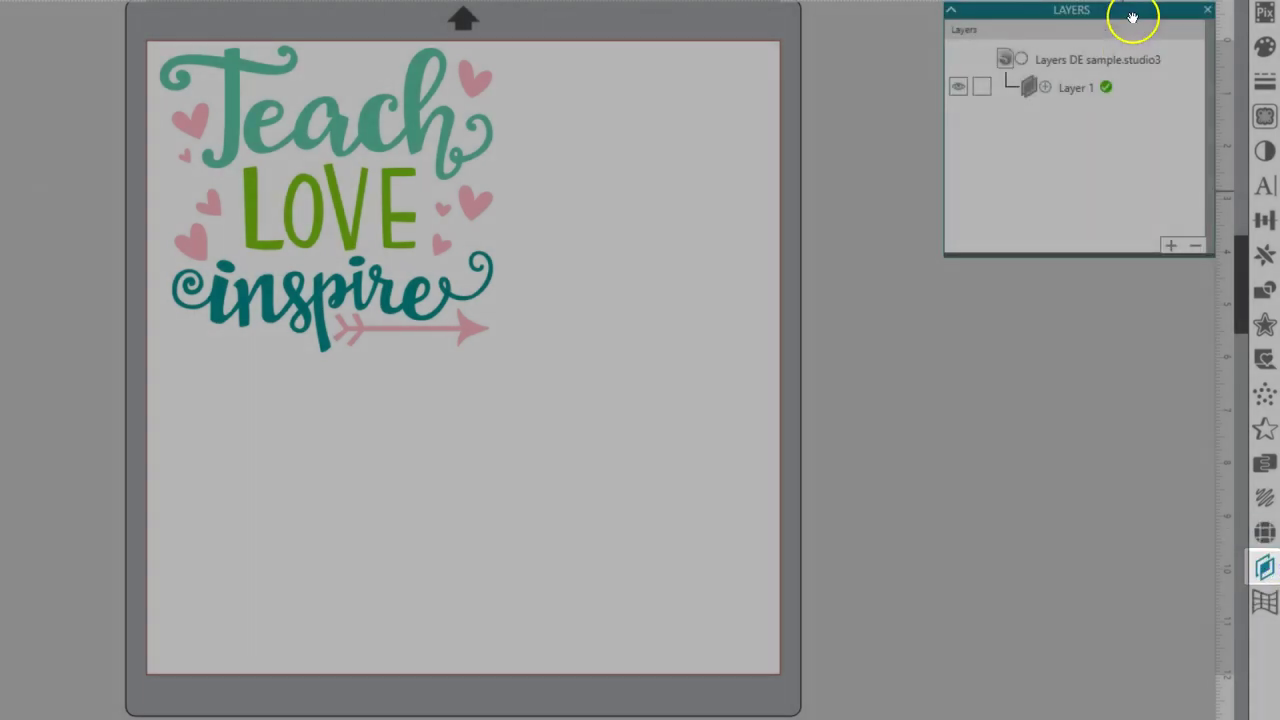
{"action": "left_click_drag", "start_coordinate": [1132, 10], "coordinate": [746, 21]}
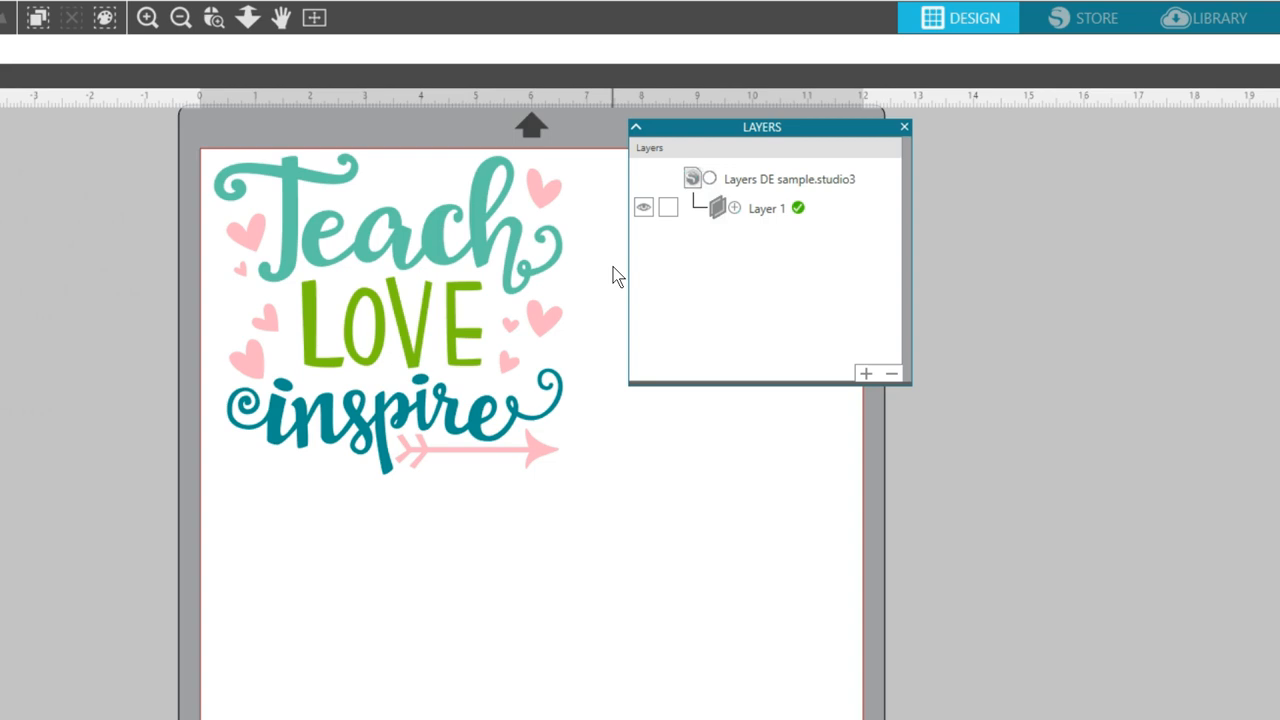
Expand Layer 1, enlarge the list, and select a word and a heart to find their entries
{"action": "left_click", "coordinate": [734, 208]}
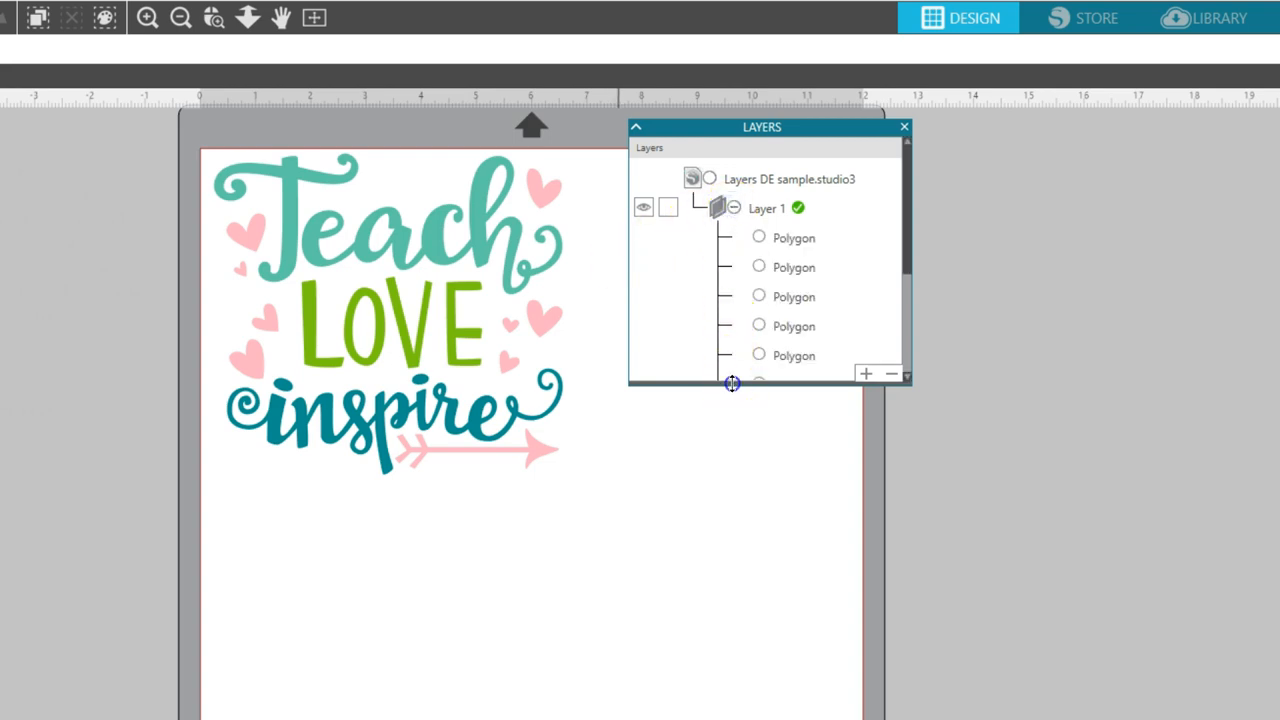
{"action": "left_click_drag", "start_coordinate": [732, 384], "coordinate": [736, 575]}
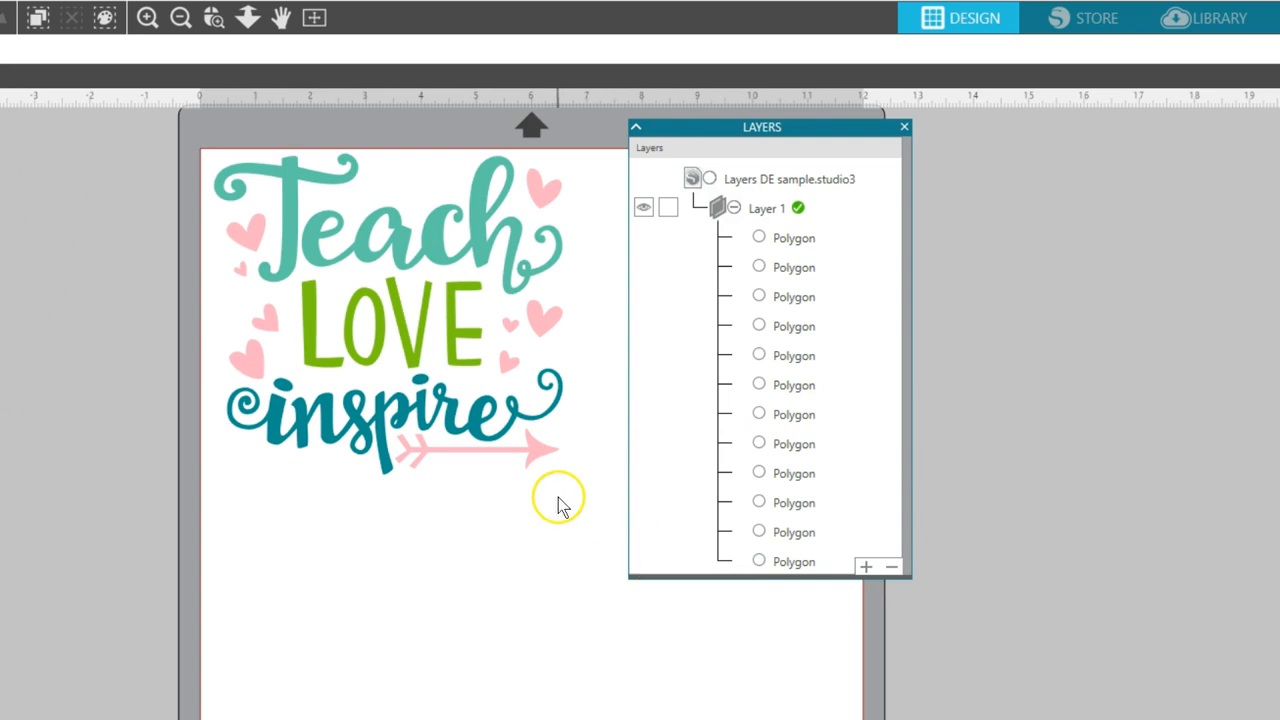
{"action": "left_click", "coordinate": [470, 310]}
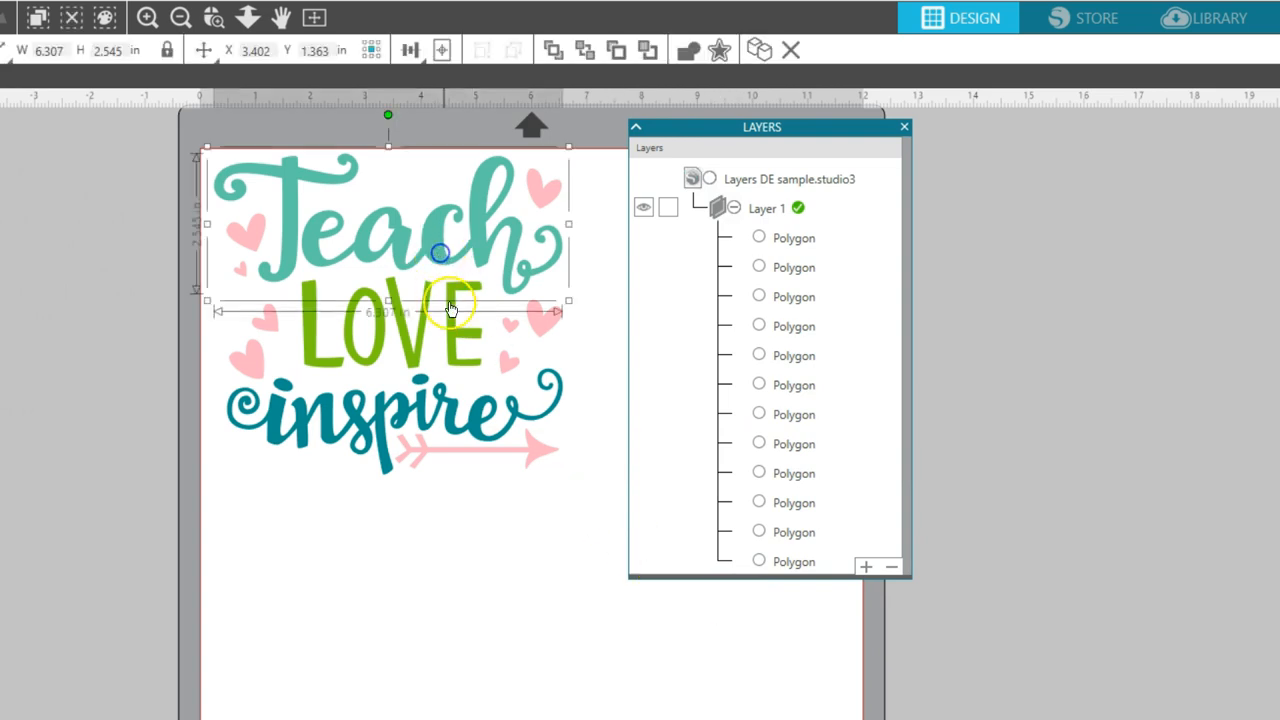
{"action": "left_click", "coordinate": [545, 325]}
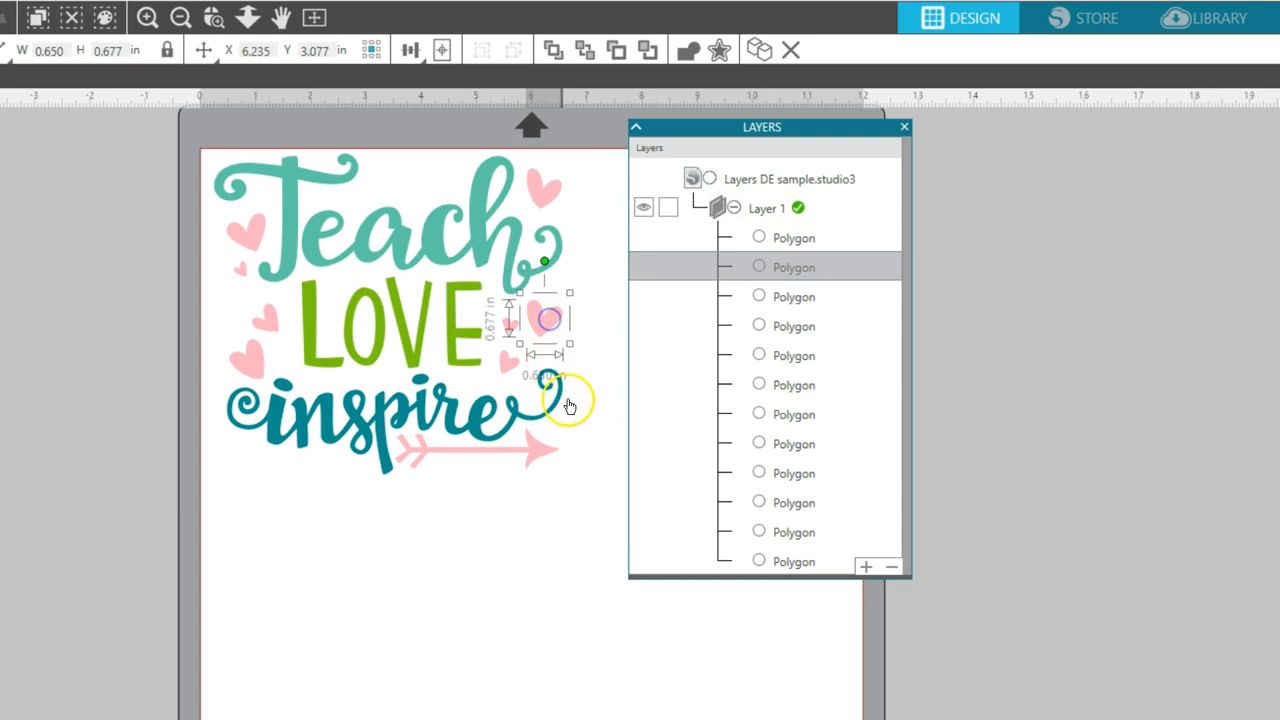
Group then ungroup the whole design so Layer 1 lists individual polygon shapes
{"action": "left_click", "coordinate": [570, 480]}
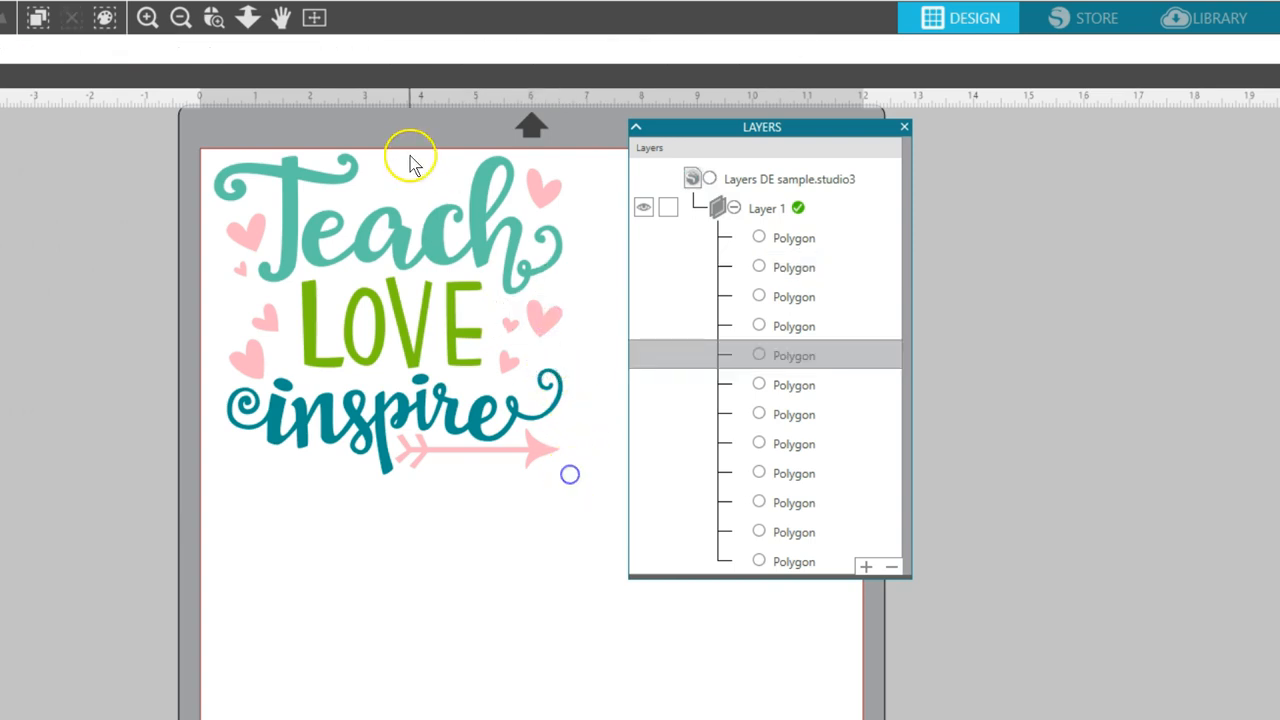
{"action": "left_click", "coordinate": [408, 160]}
{"action": "left_click", "coordinate": [512, 50]}
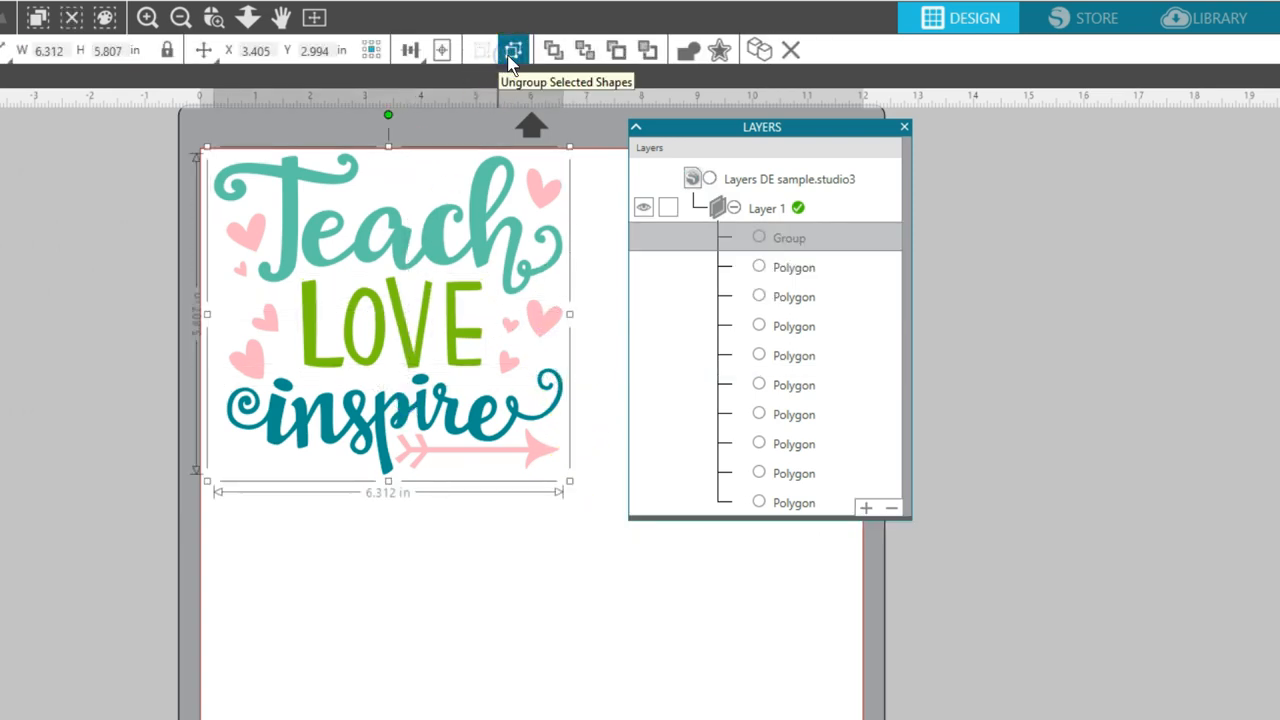
{"action": "left_click", "coordinate": [594, 215]}
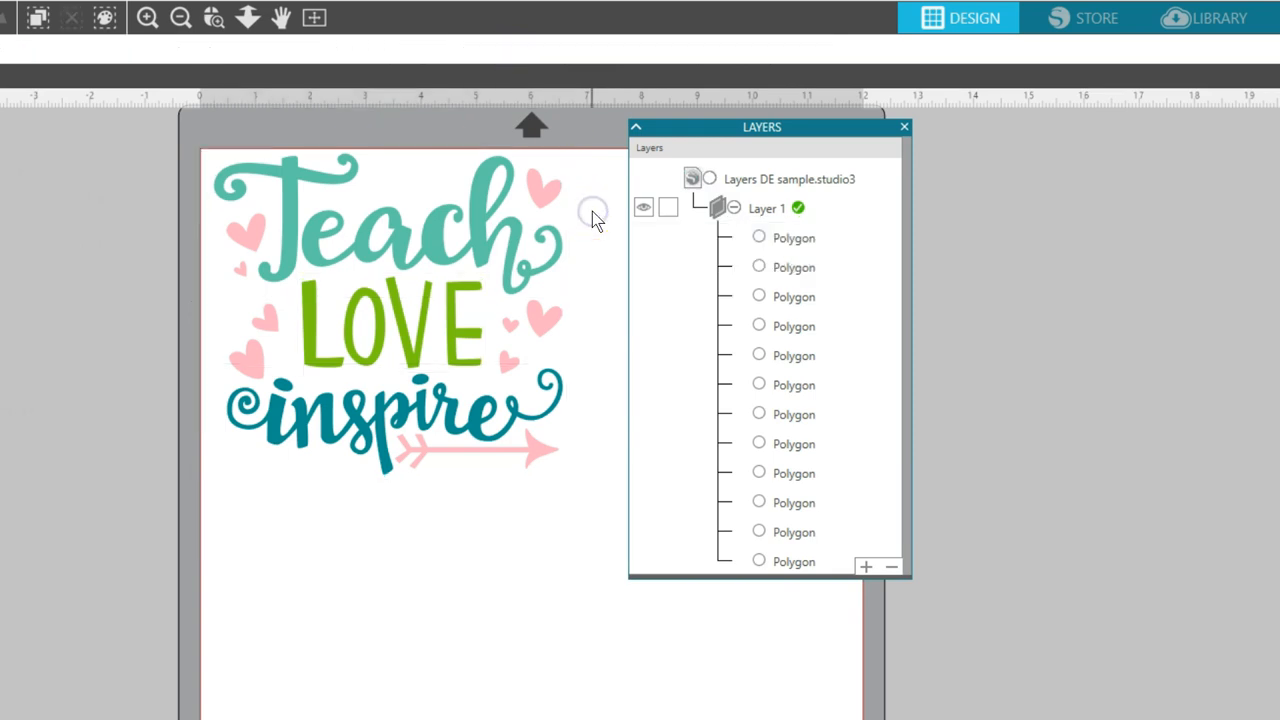
Name the first word's polygon 'Teach', leaving Layer 1's name unchanged
{"action": "left_click", "coordinate": [516, 248]}
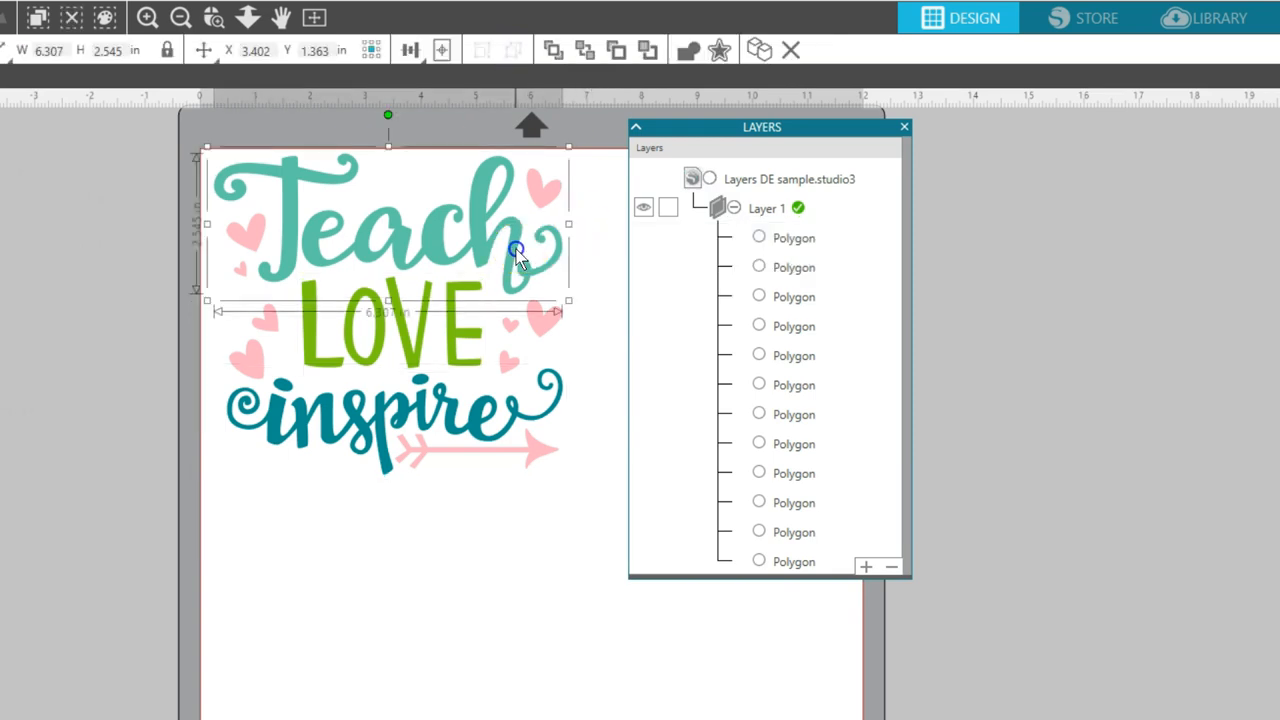
{"action": "left_click", "coordinate": [783, 238]}
{"action": "double_click", "coordinate": [783, 238]}
{"action": "type", "text": "Teach"}
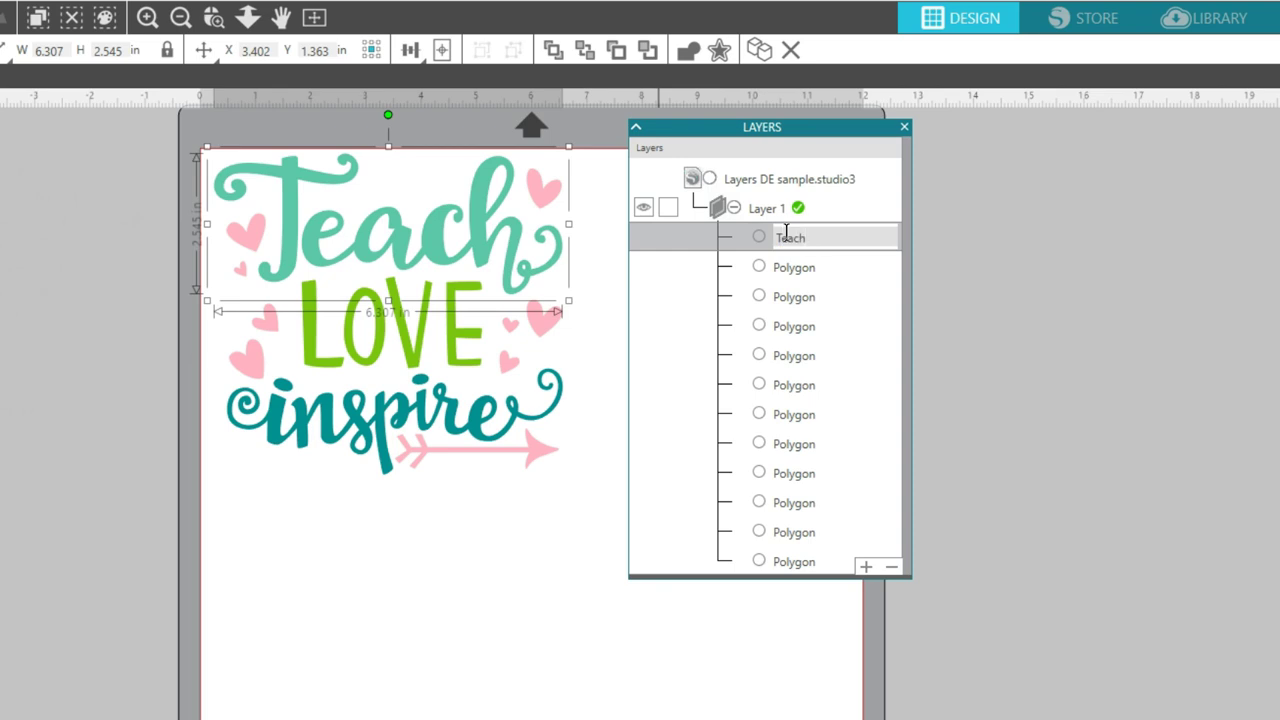
{"action": "key", "text": "Return"}
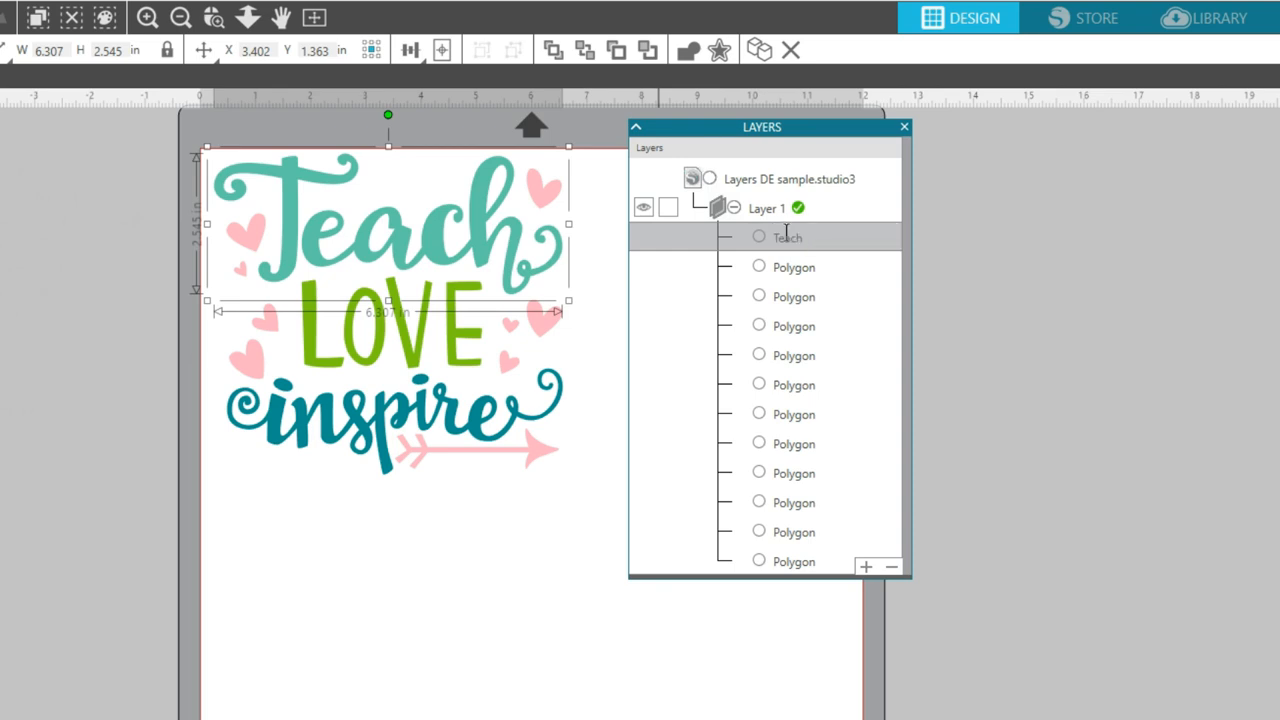
{"action": "left_click", "coordinate": [765, 212]}
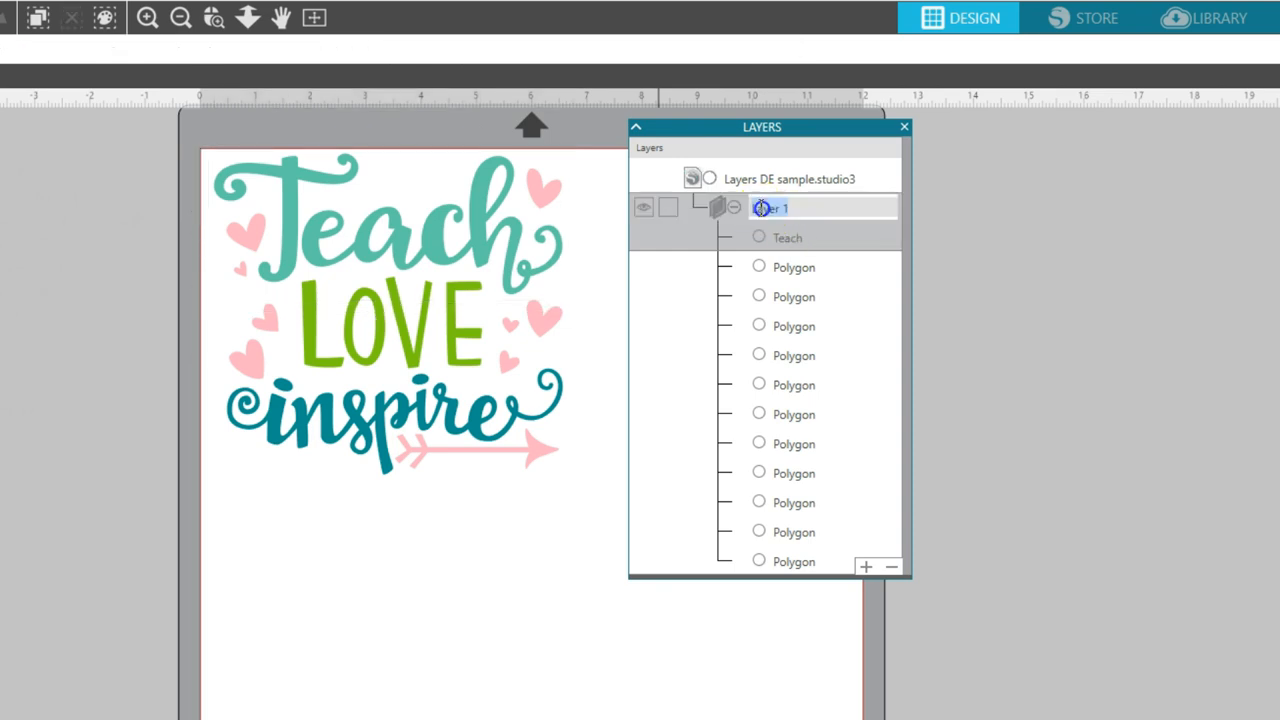
{"action": "left_click", "coordinate": [948, 208]}
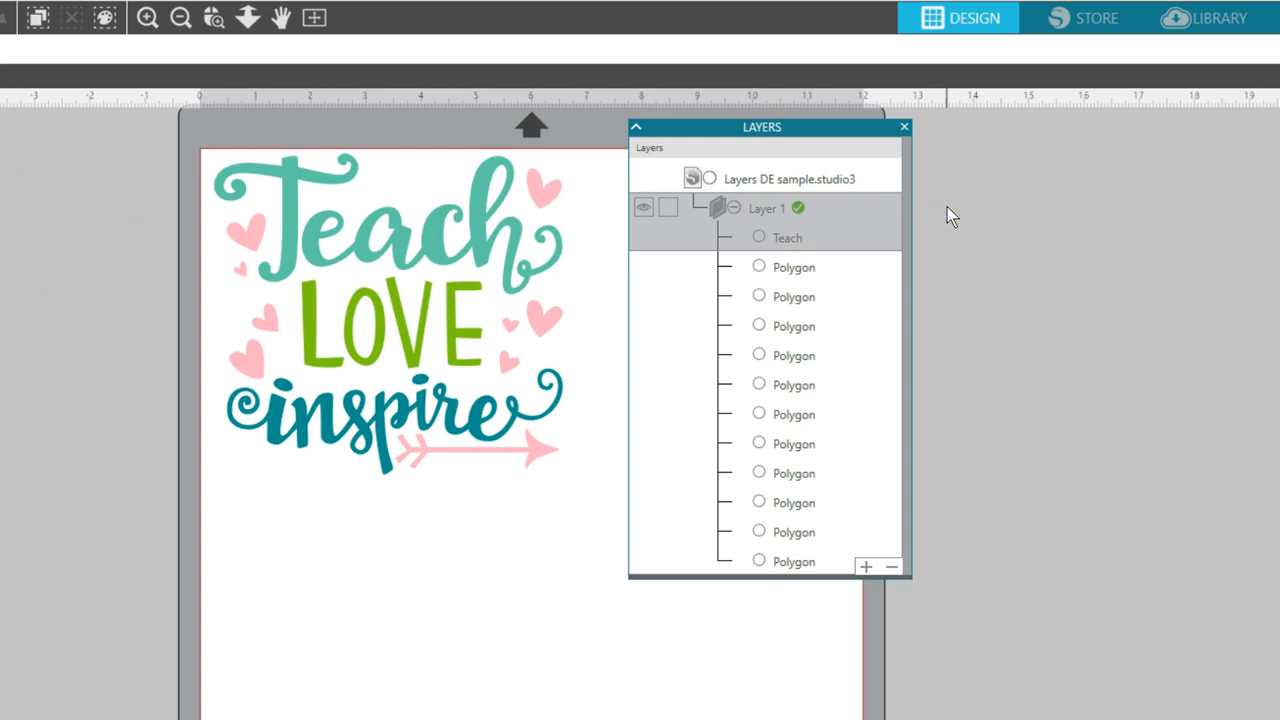
Name the other two word polygons 'Love' and 'inspire'
{"action": "left_click", "coordinate": [785, 275]}
{"action": "double_click", "coordinate": [789, 272]}
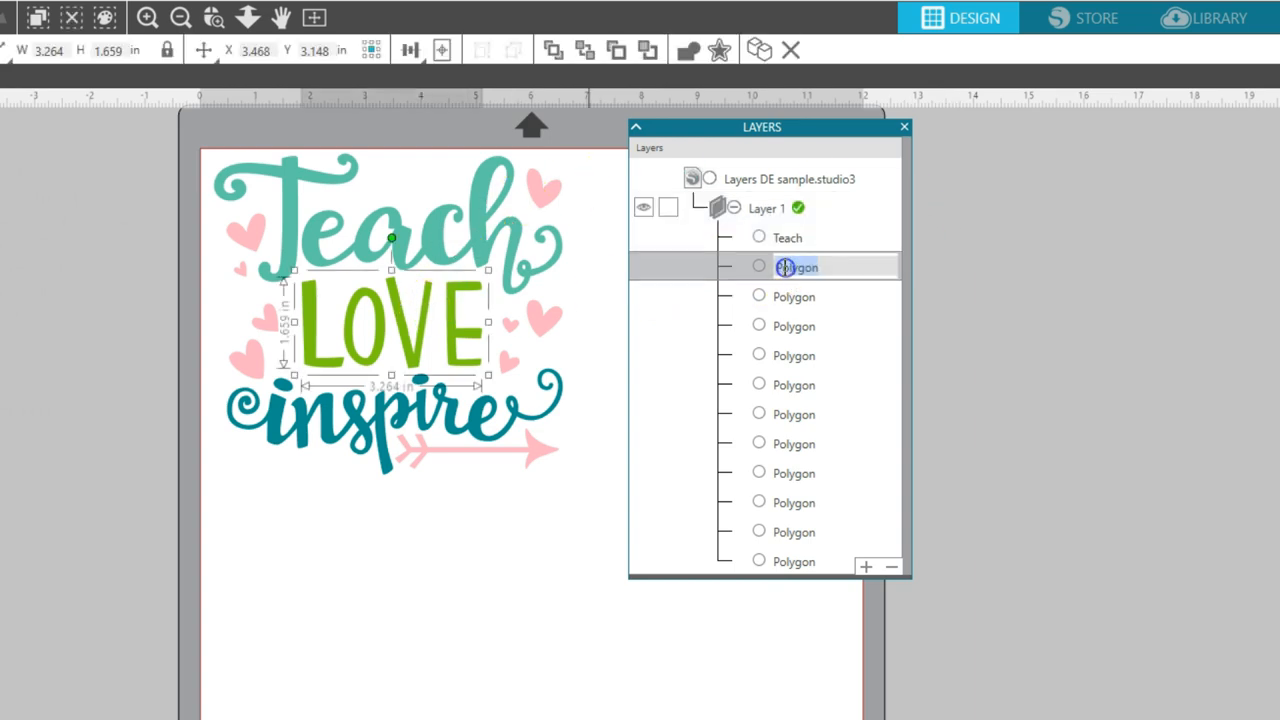
{"action": "type", "text": "Love"}
{"action": "key", "text": "Return"}
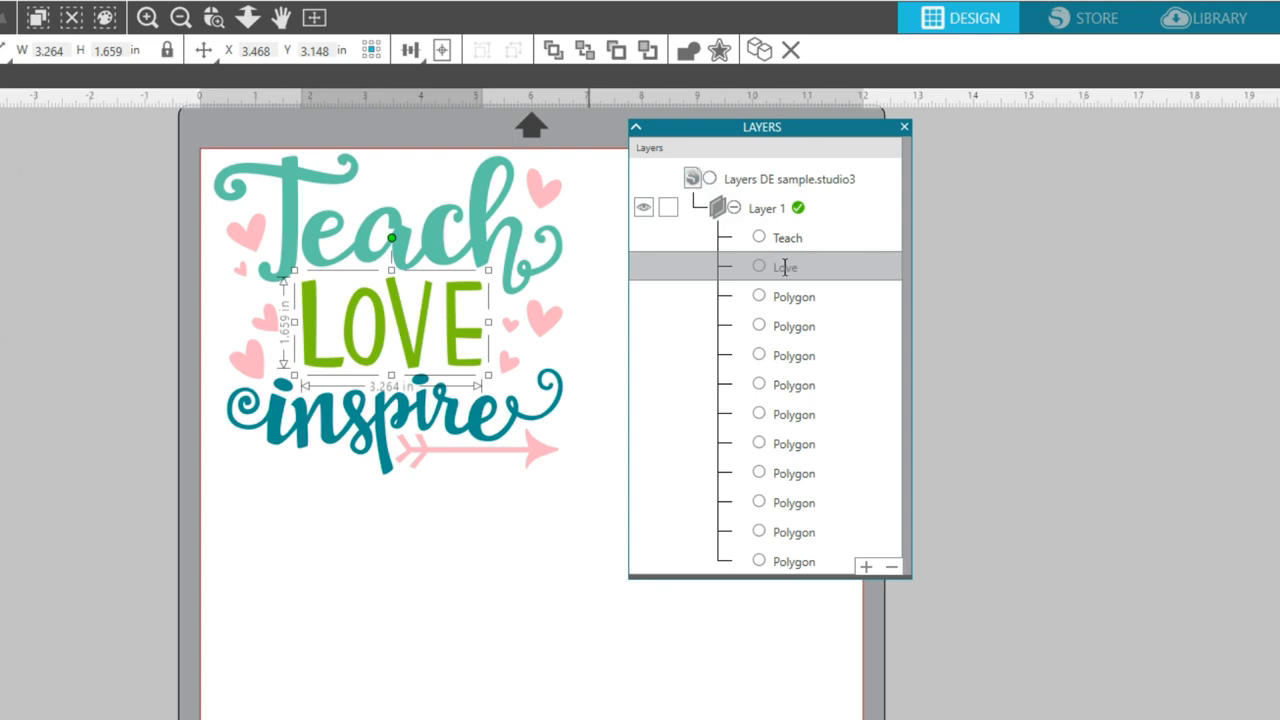
{"action": "left_click", "coordinate": [594, 400]}
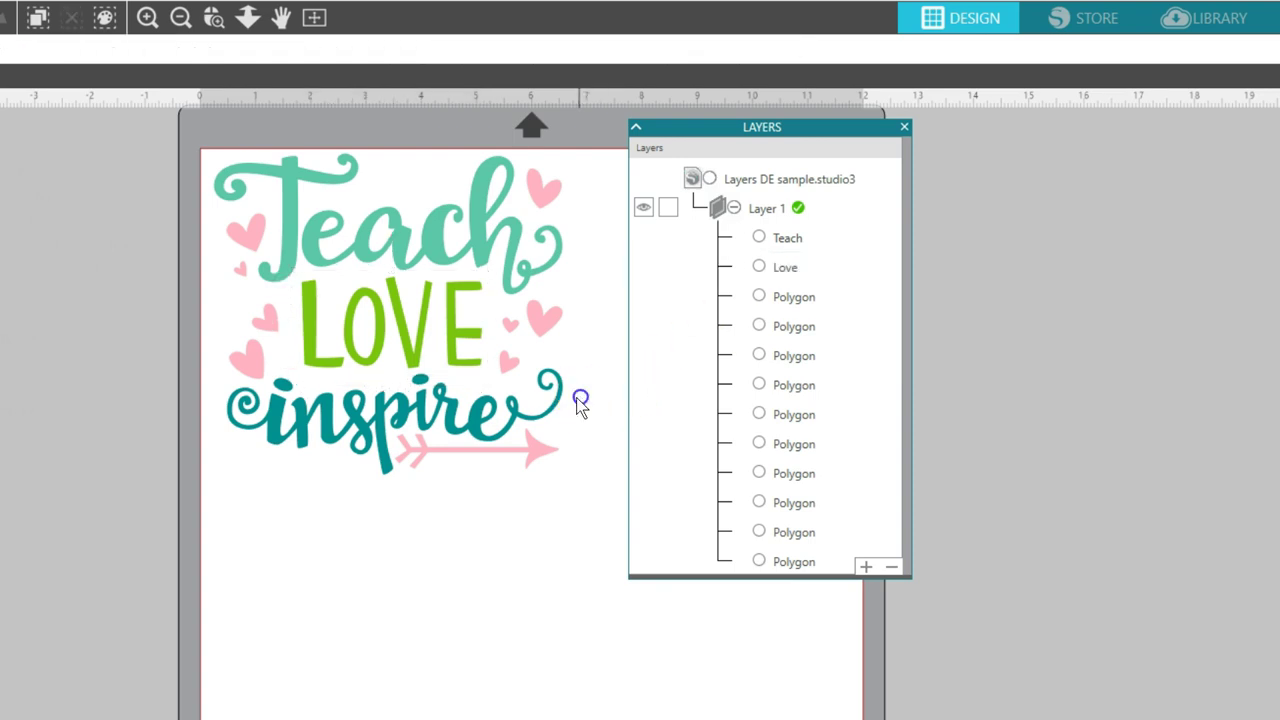
{"action": "left_click", "coordinate": [476, 412]}
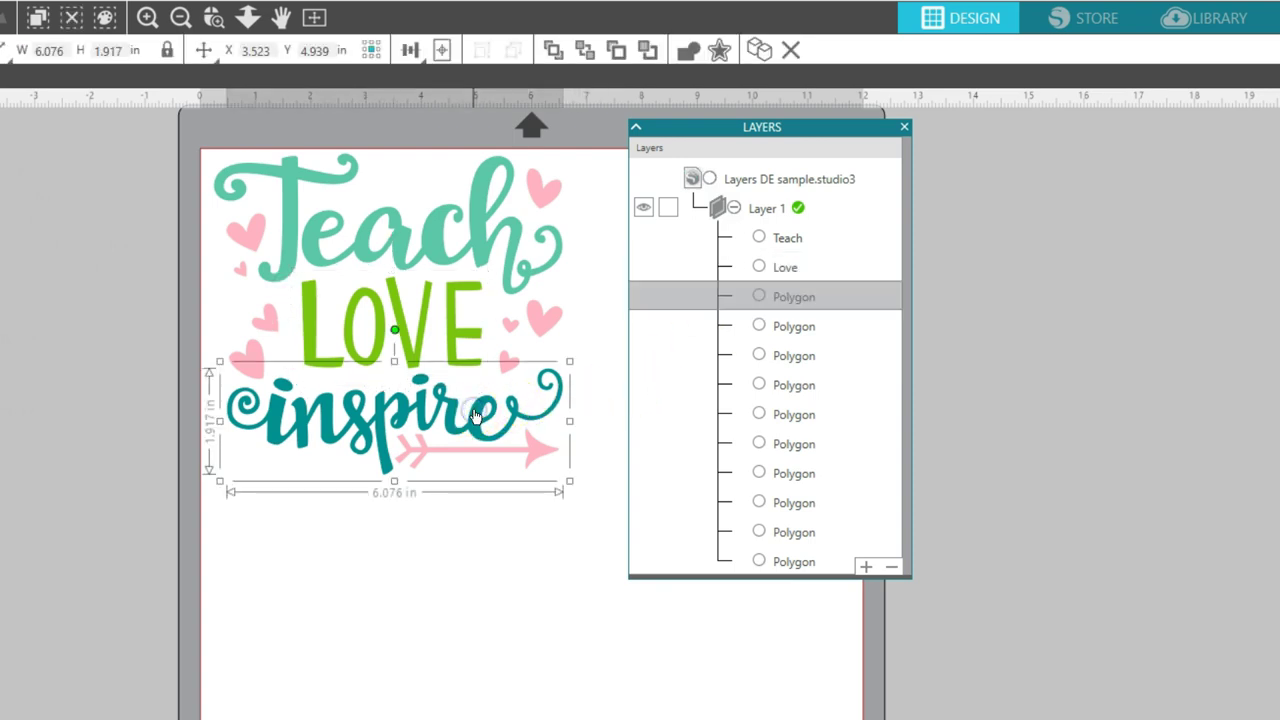
{"action": "double_click", "coordinate": [797, 297]}
{"action": "type", "text": "inspire"}
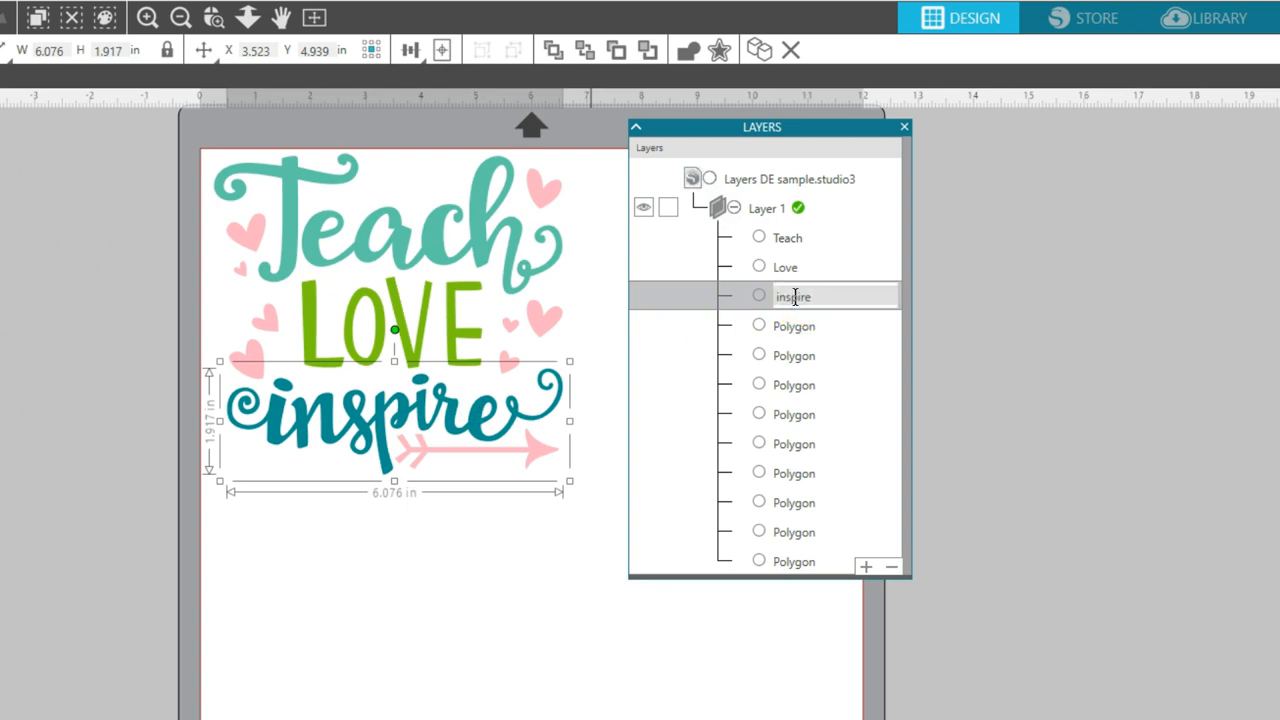
{"action": "key", "text": "Return"}
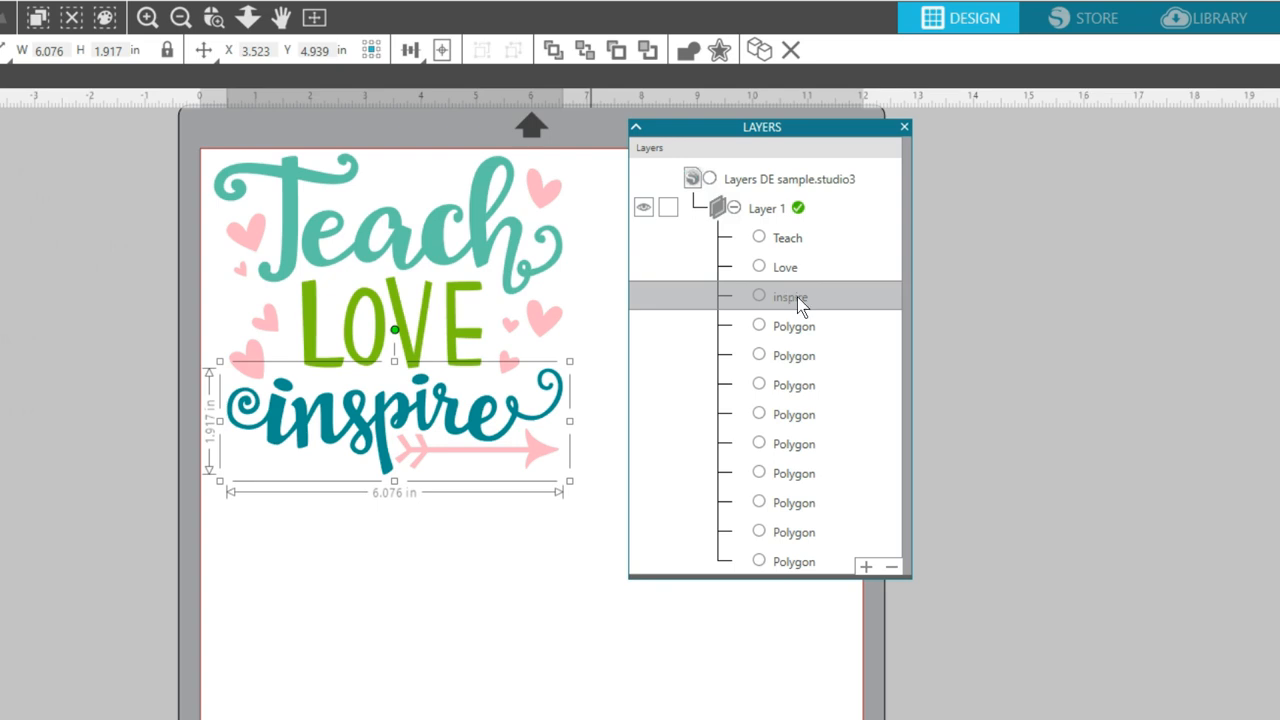
Add three new empty layers, Layer 2, Layer 3 and Layer 4, above Layer 1
{"action": "right_click", "coordinate": [775, 179]}
{"action": "left_click", "coordinate": [832, 189]}
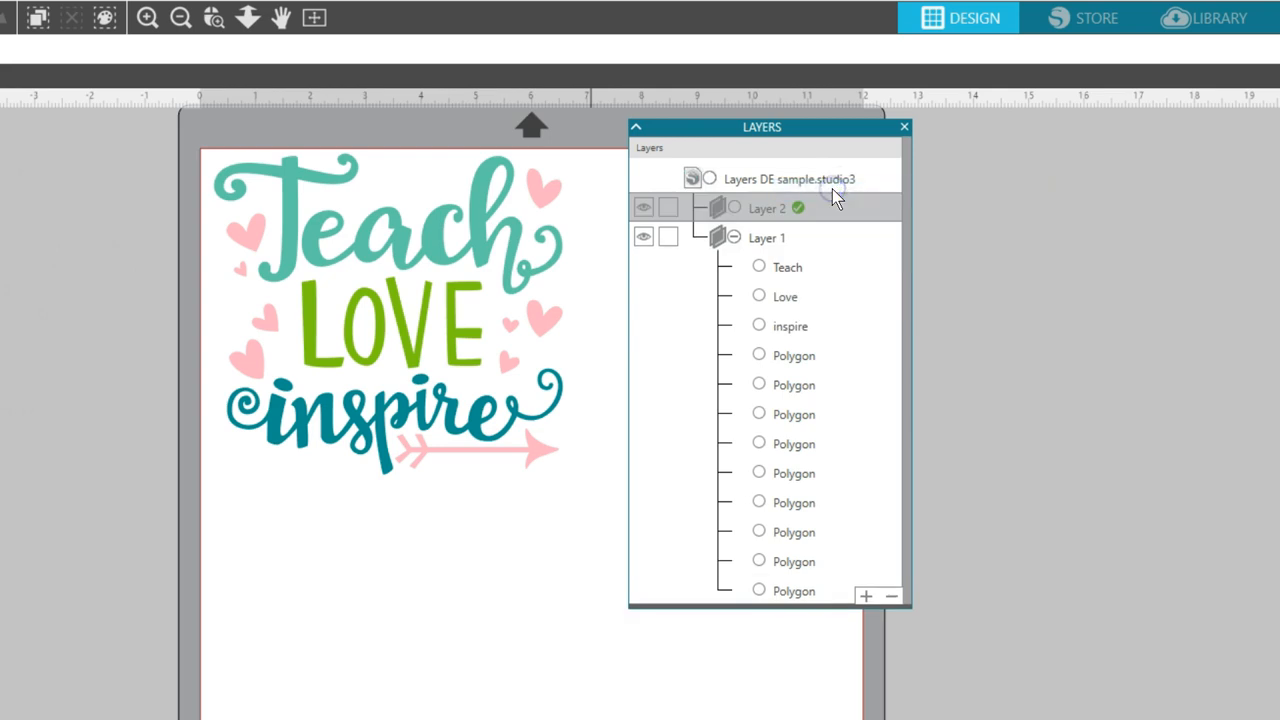
{"action": "left_click", "coordinate": [862, 598]}
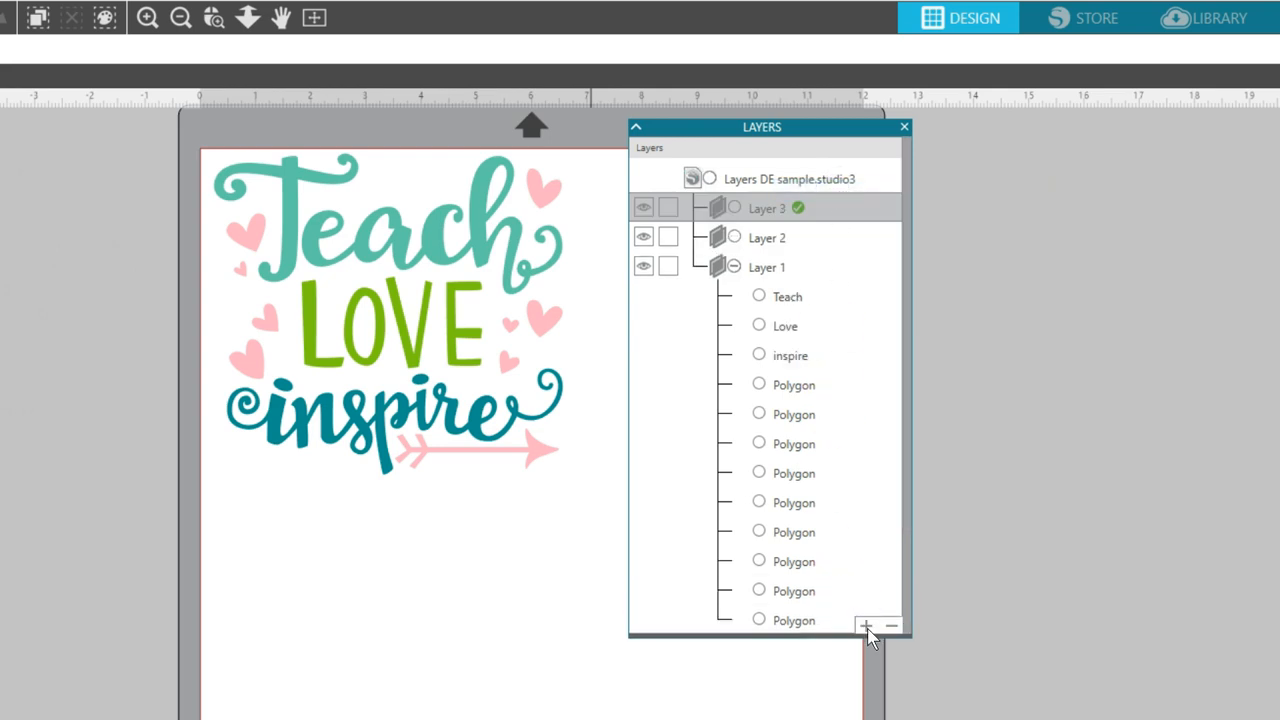
{"action": "left_click", "coordinate": [867, 628]}
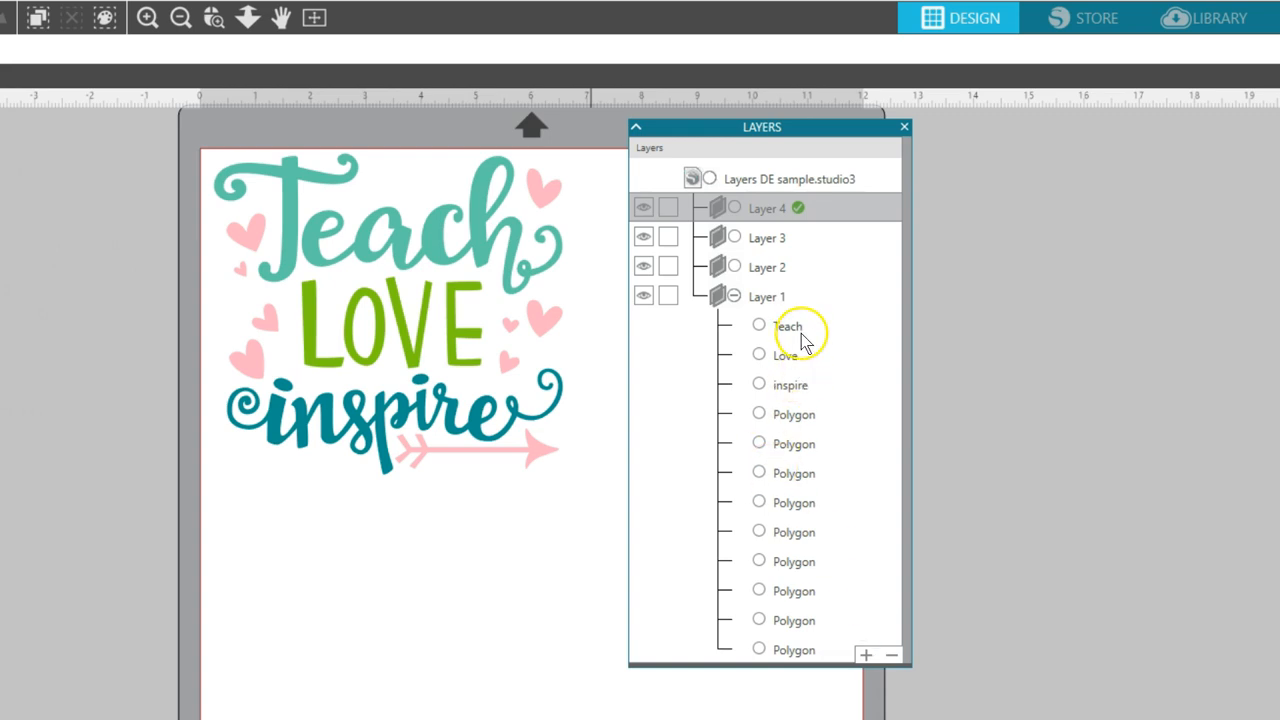
Move Teach into Layer 4, Love into Layer 3 and inspire into Layer 2
{"action": "left_click_drag", "start_coordinate": [790, 327], "coordinate": [780, 215]}
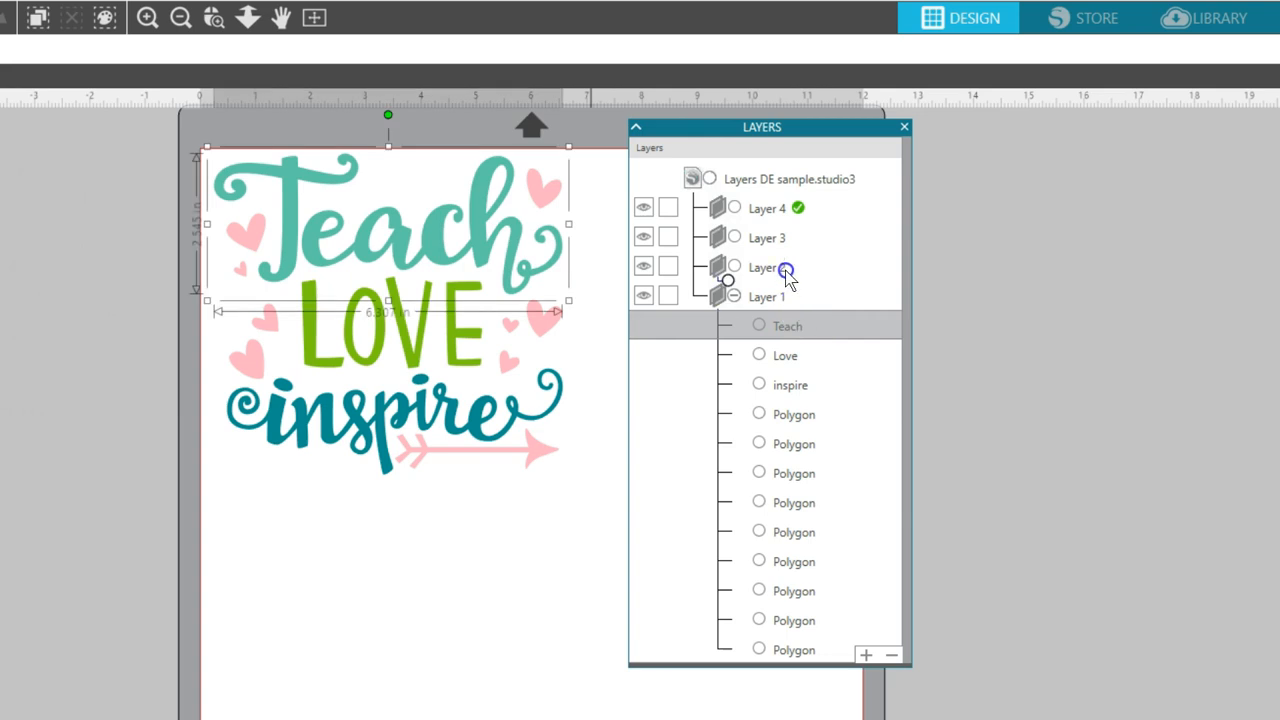
{"action": "left_click_drag", "start_coordinate": [786, 356], "coordinate": [785, 290]}
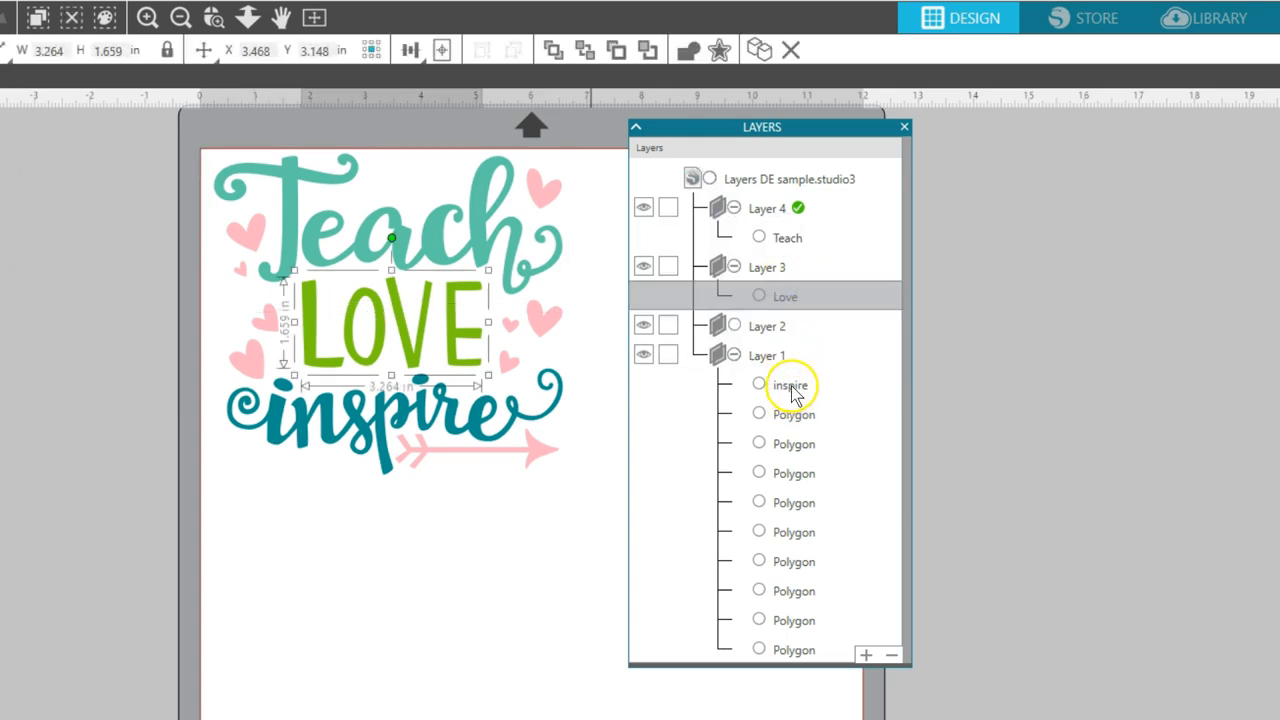
{"action": "left_click_drag", "start_coordinate": [790, 385], "coordinate": [789, 340]}
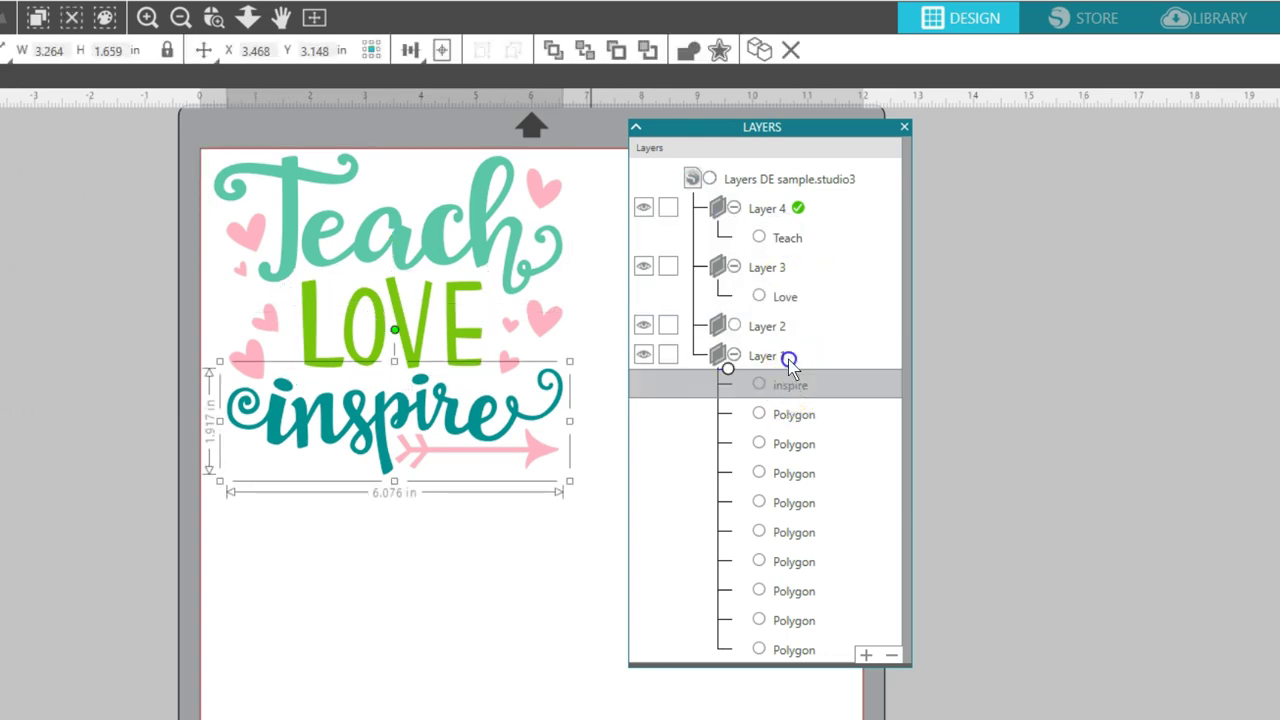
{"action": "left_click", "coordinate": [768, 208]}
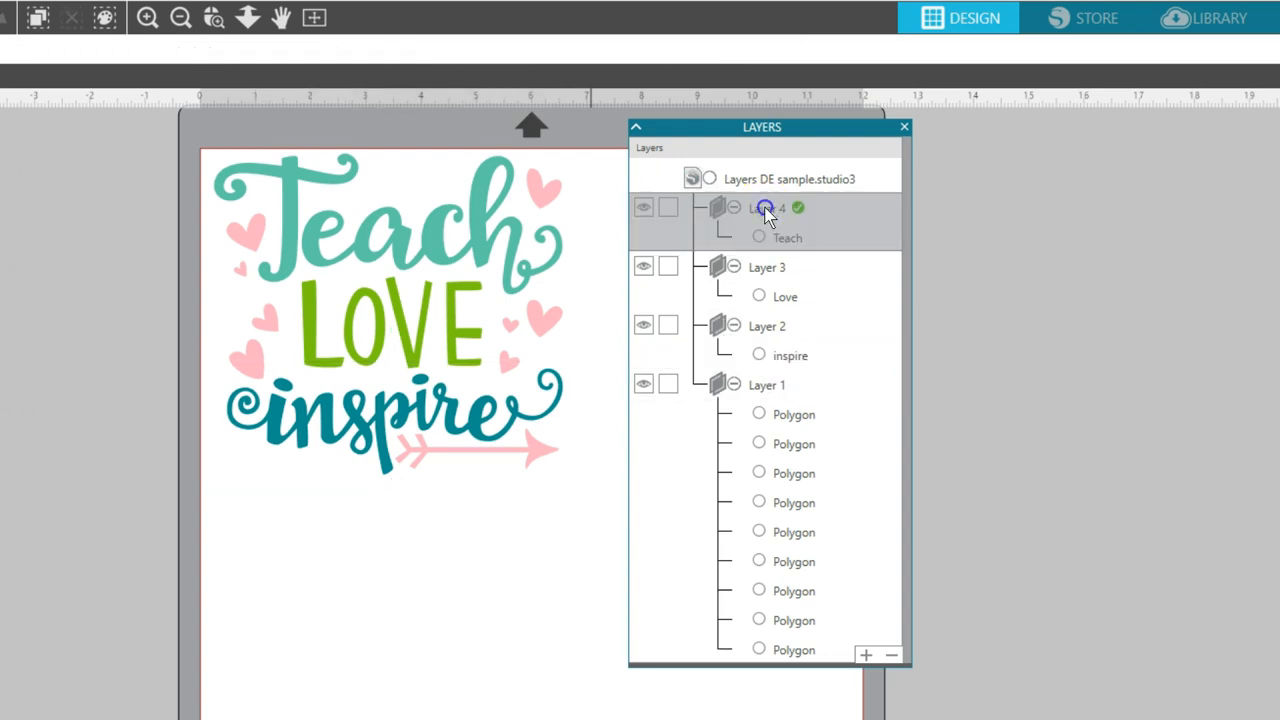
Rename Layer 4 to Mint and Layer 3 to Green
{"action": "right_click", "coordinate": [768, 210]}
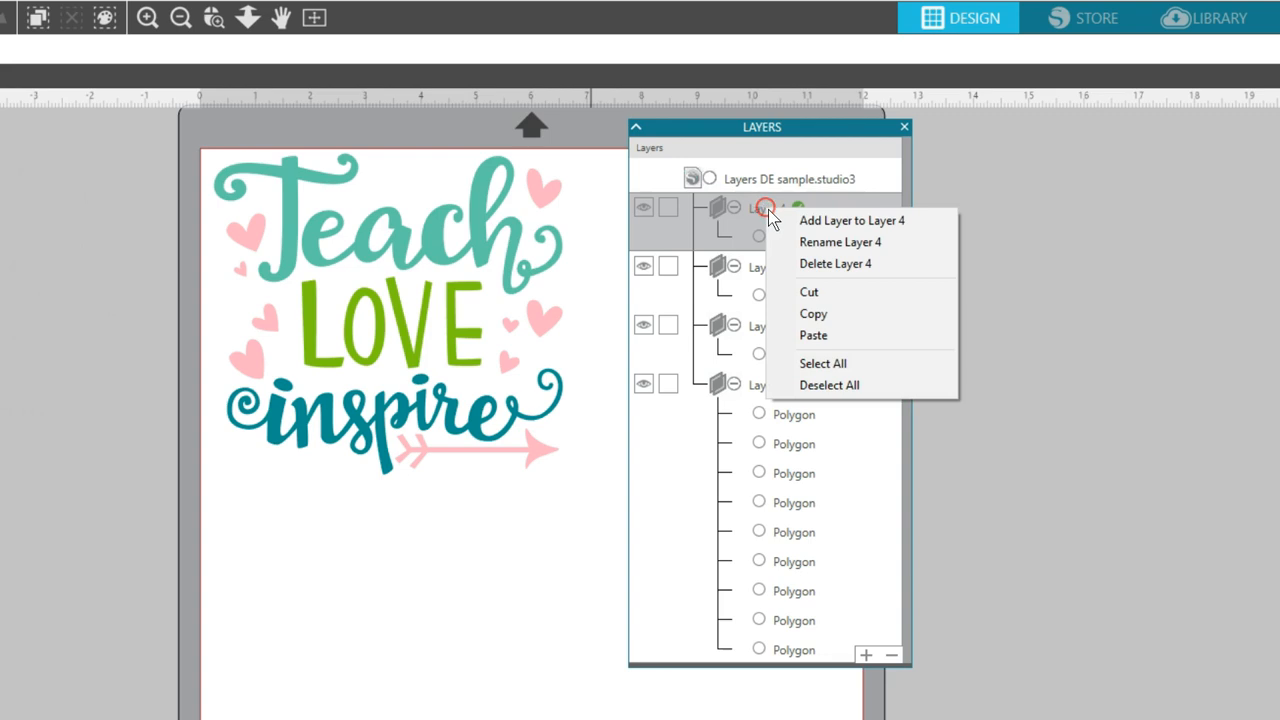
{"action": "left_click", "coordinate": [768, 210]}
{"action": "type", "text": "Mint"}
{"action": "key", "text": "Return"}
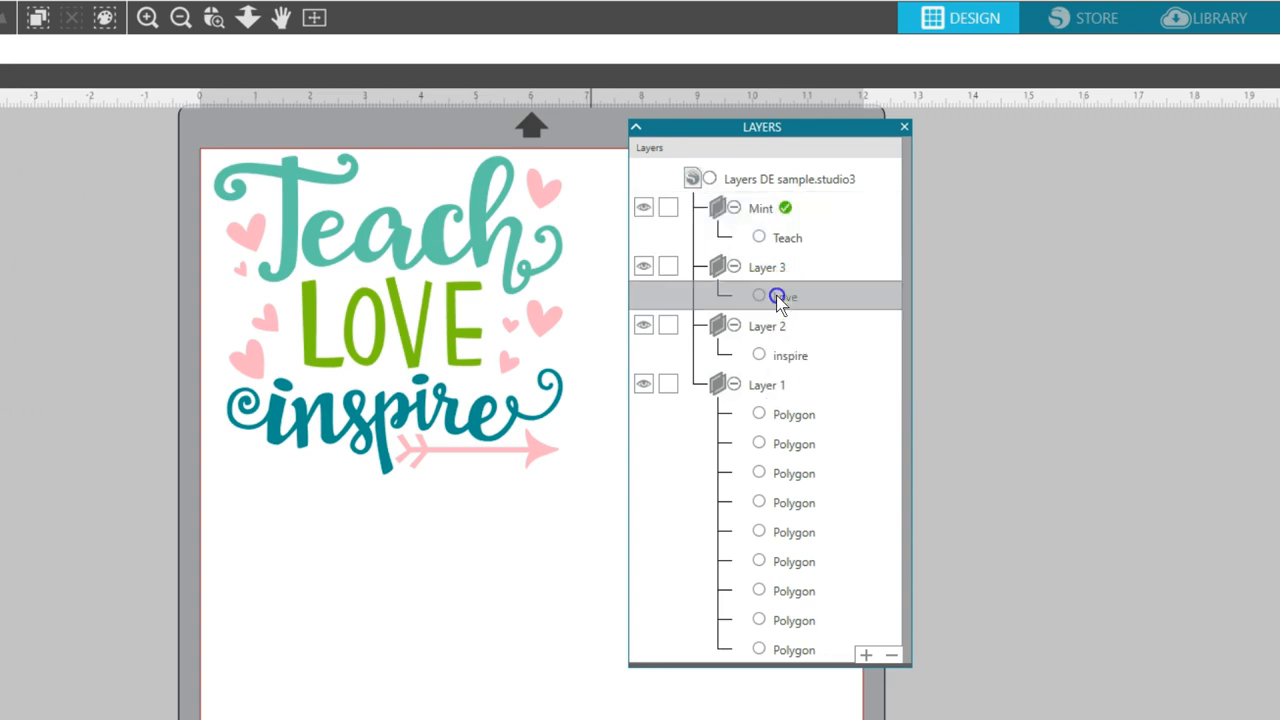
{"action": "left_click", "coordinate": [767, 267]}
{"action": "right_click", "coordinate": [767, 267]}
{"action": "left_click", "coordinate": [800, 282]}
{"action": "type", "text": "Love"}
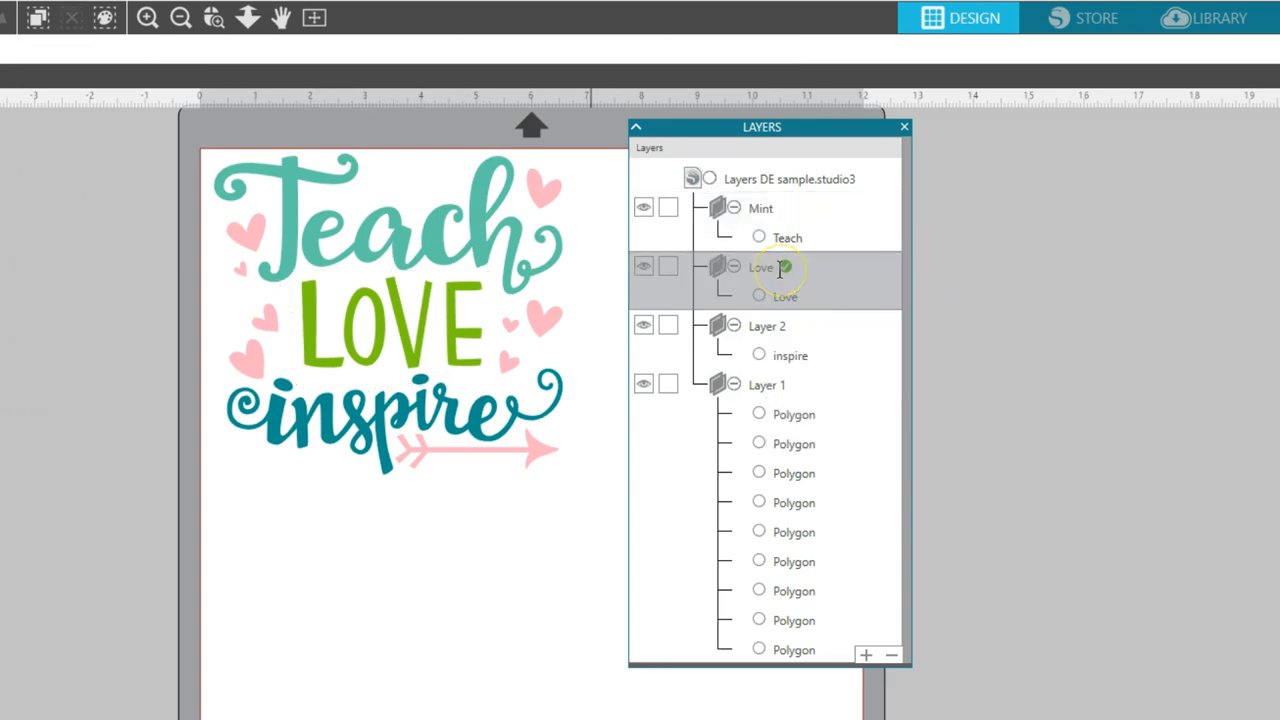
{"action": "right_click", "coordinate": [780, 270]}
{"action": "left_click", "coordinate": [800, 282]}
{"action": "type", "text": "Green"}
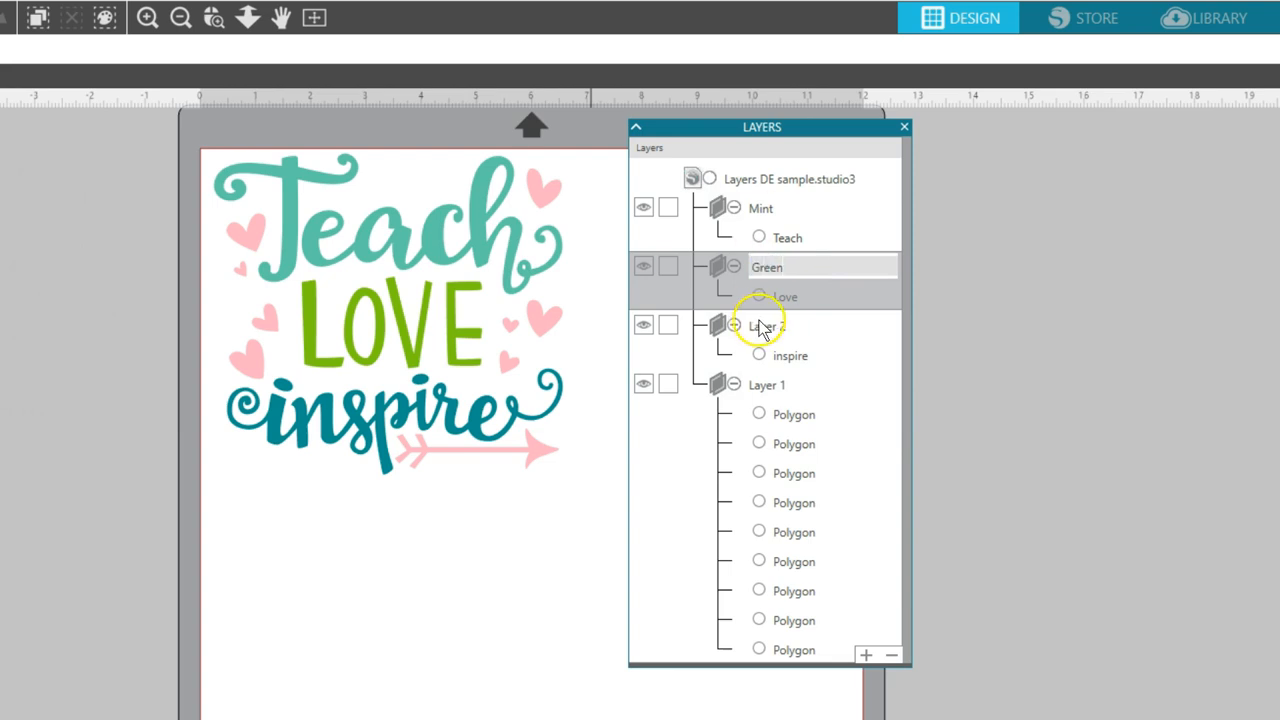
{"action": "left_click", "coordinate": [768, 326]}
Rename Layer 2 to Teal and Layer 1 to Pink
{"action": "double_click", "coordinate": [770, 326]}
{"action": "type", "text": "Teal"}
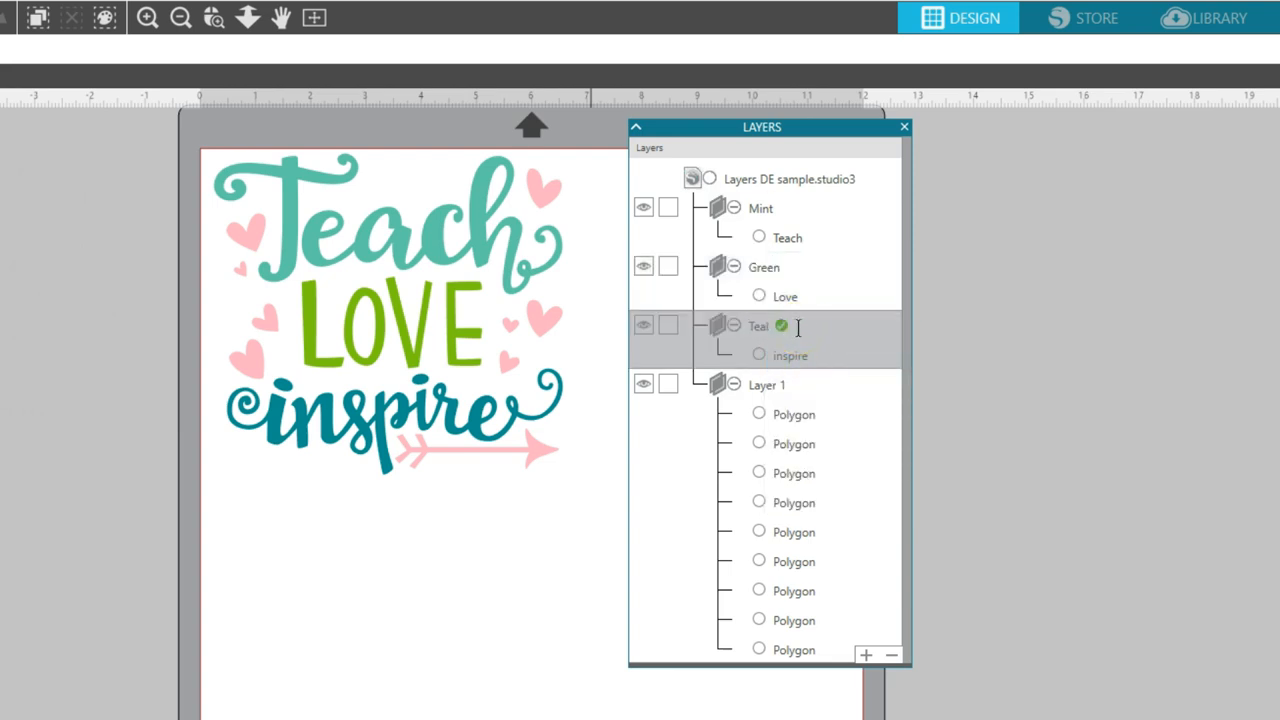
{"action": "key", "text": "Return"}
{"action": "double_click", "coordinate": [767, 385]}
{"action": "type", "text": "Pink"}
{"action": "key", "text": "Return"}
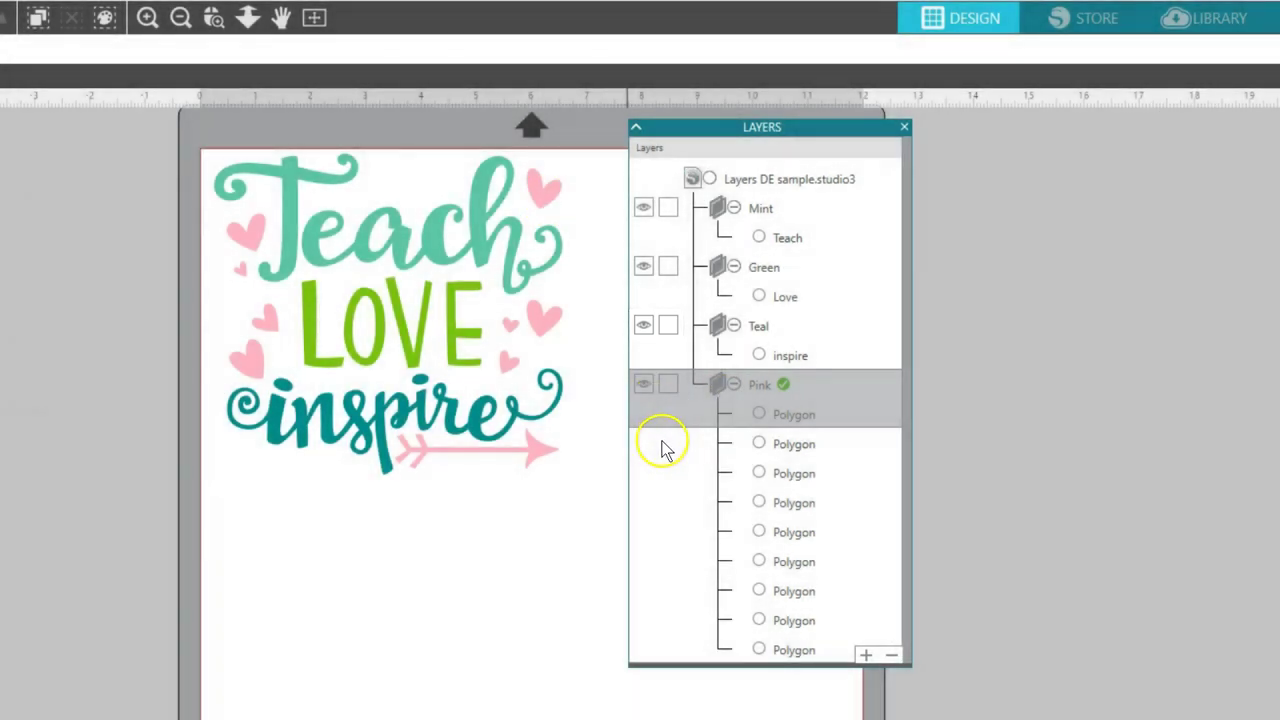
{"action": "left_click", "coordinate": [662, 443]}
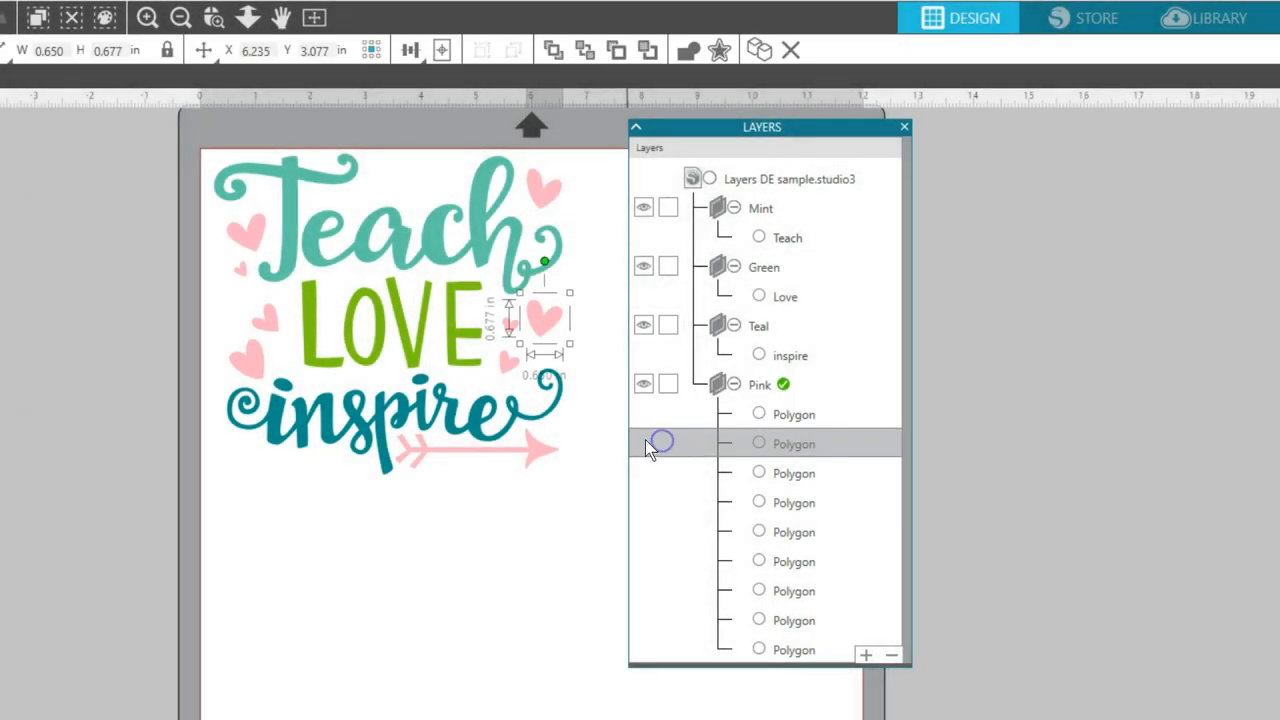
{"action": "left_click", "coordinate": [645, 386]}
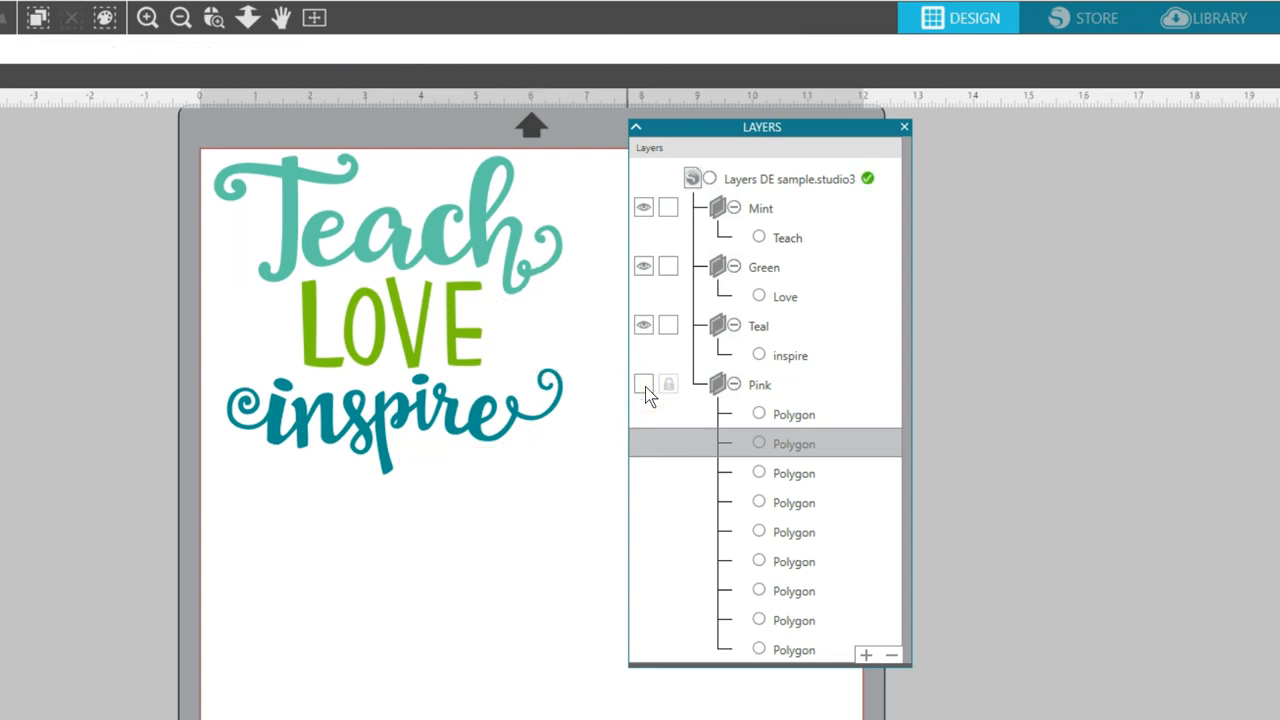
{"action": "left_click", "coordinate": [645, 386]}
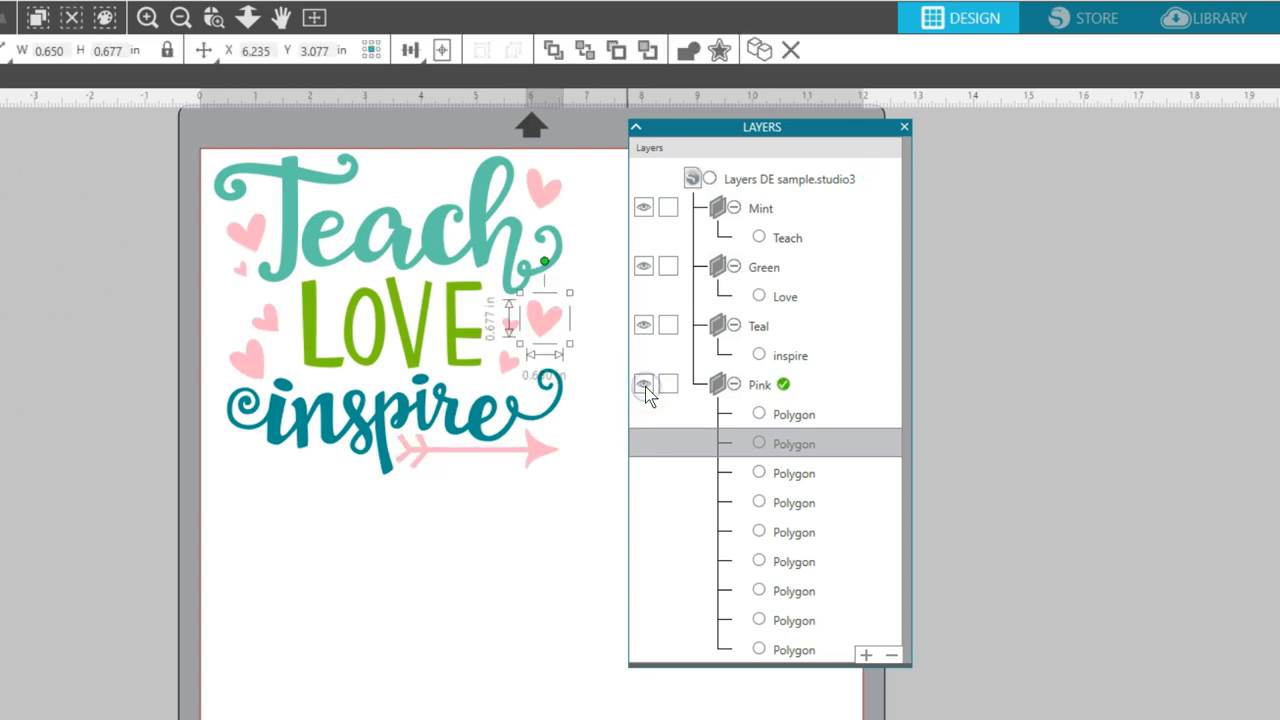
{"action": "left_click", "coordinate": [645, 388]}
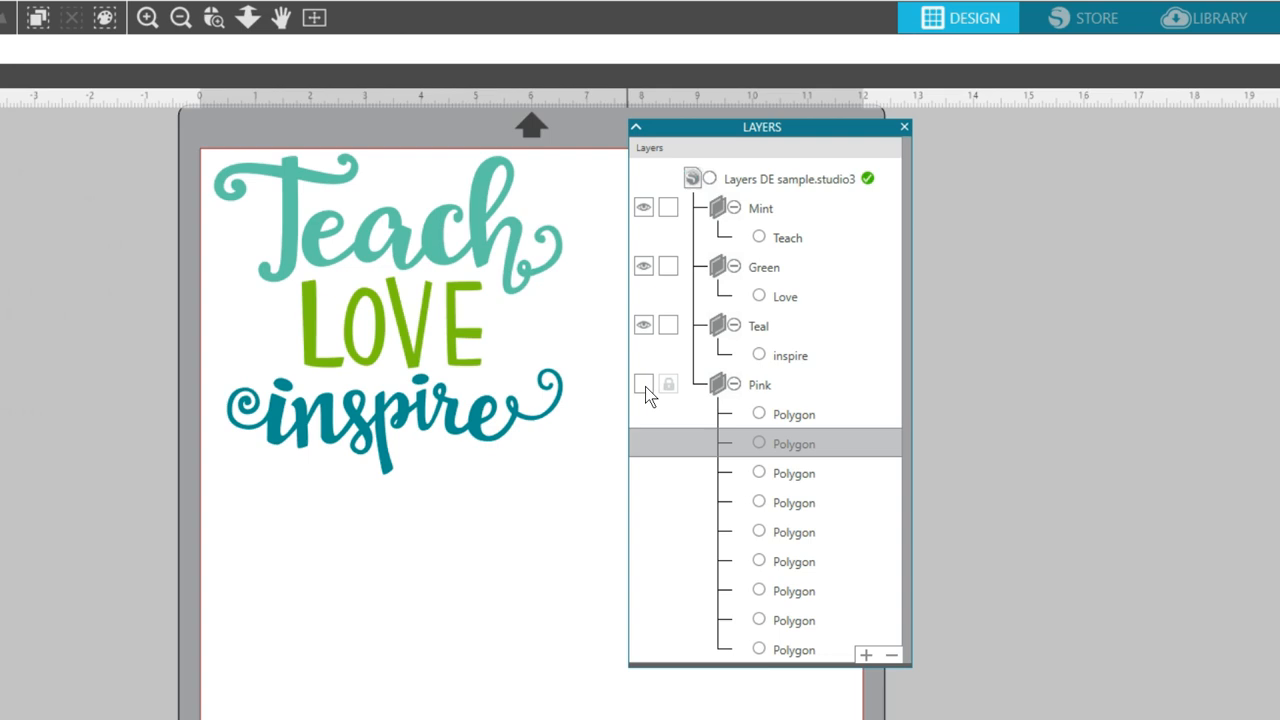
{"action": "left_click", "coordinate": [645, 388]}
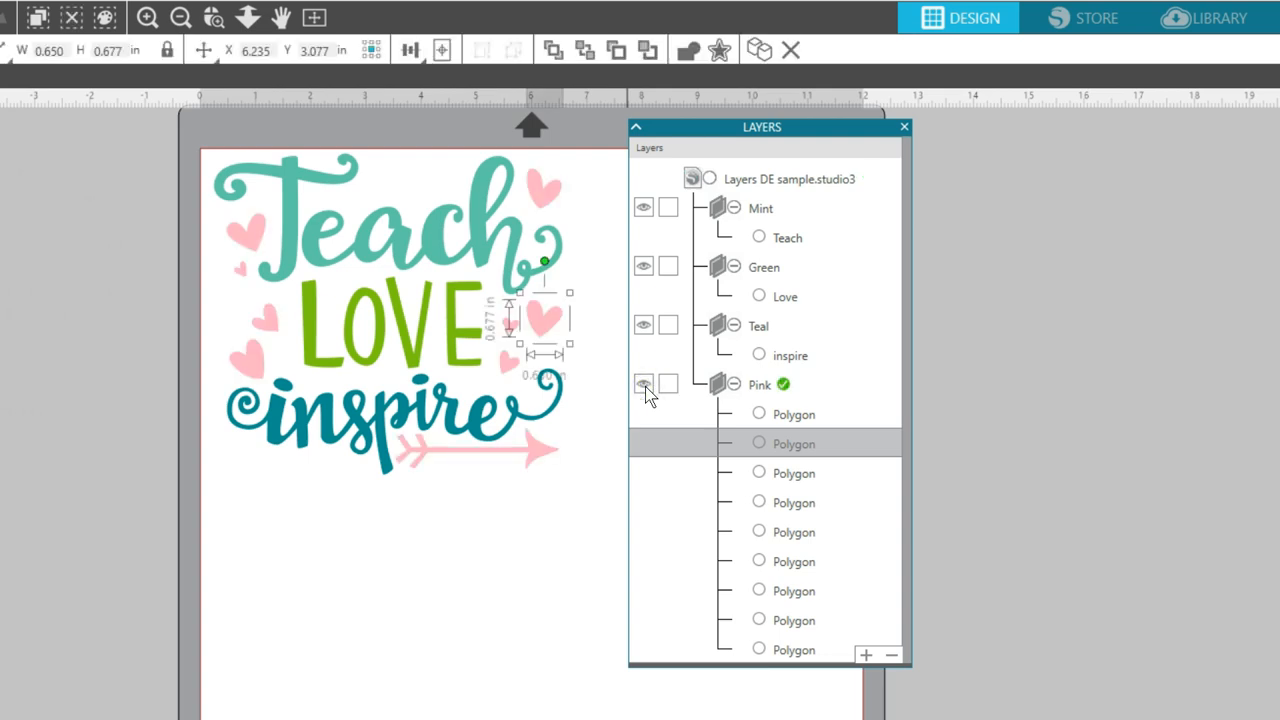
{"action": "left_click", "coordinate": [645, 386]}
{"action": "left_click", "coordinate": [669, 268]}
{"action": "left_click", "coordinate": [784, 297]}
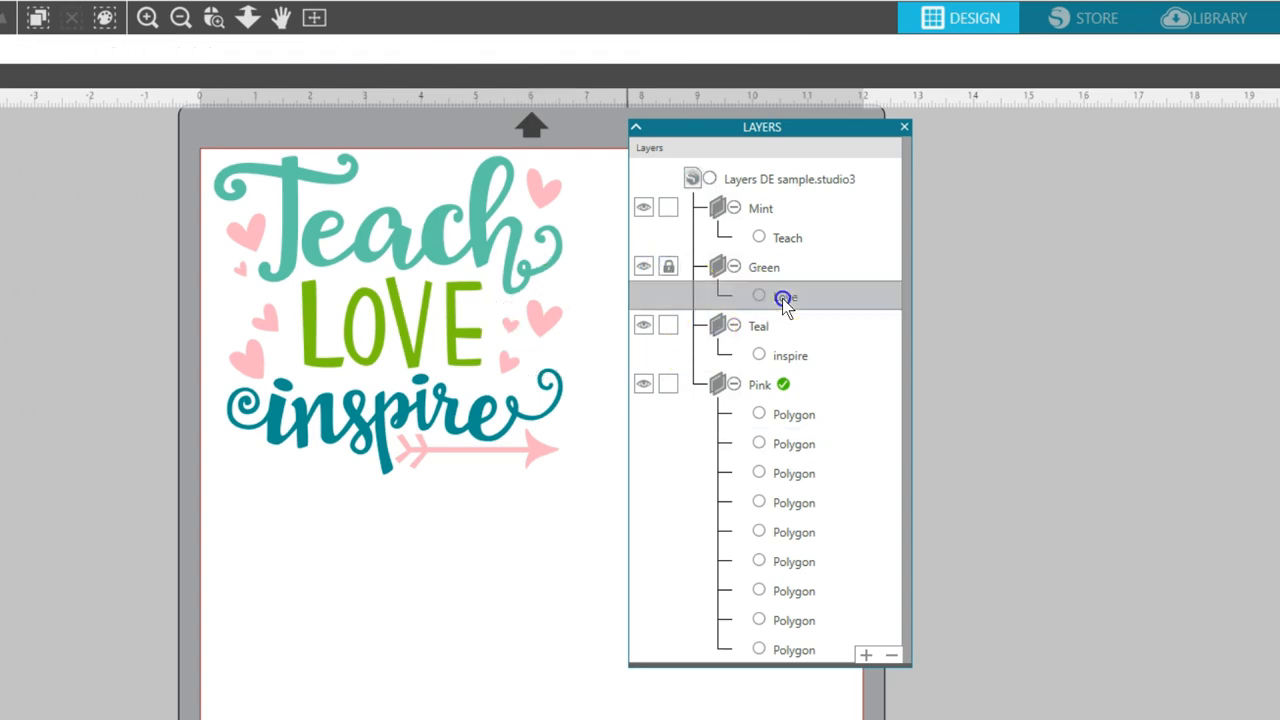
{"action": "left_click_drag", "start_coordinate": [784, 297], "coordinate": [778, 325]}
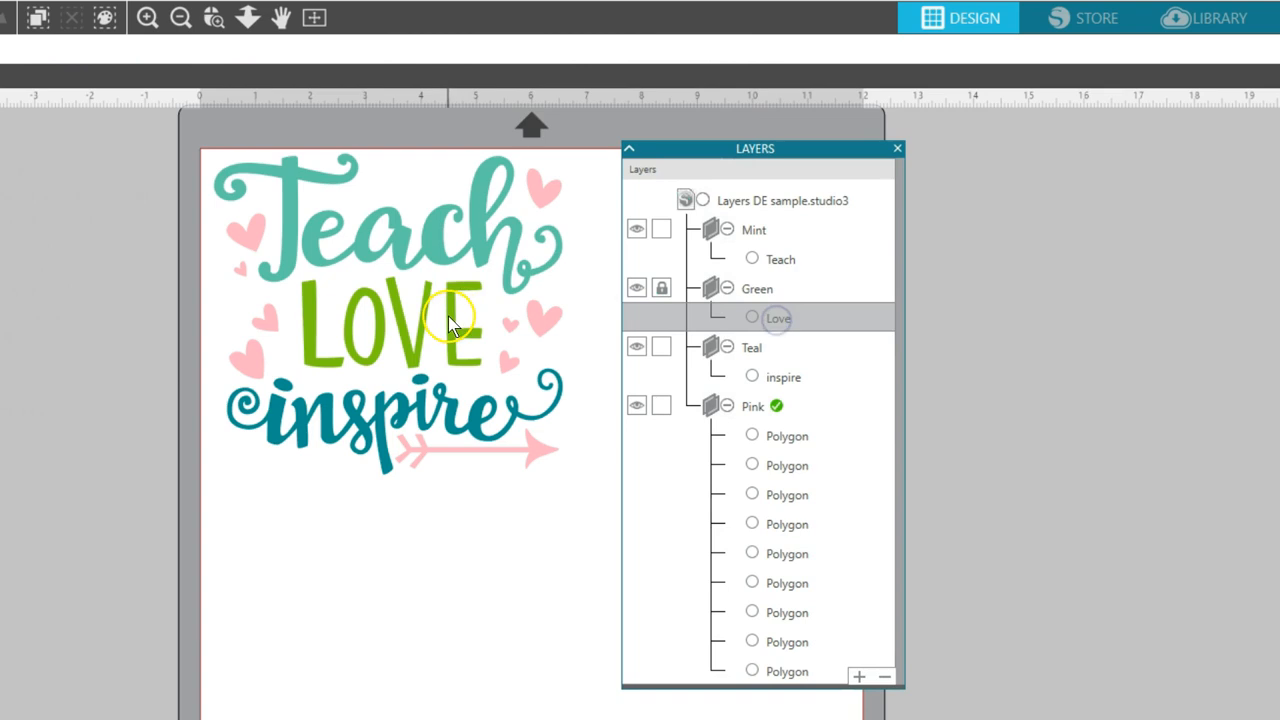
{"action": "left_click", "coordinate": [661, 288]}
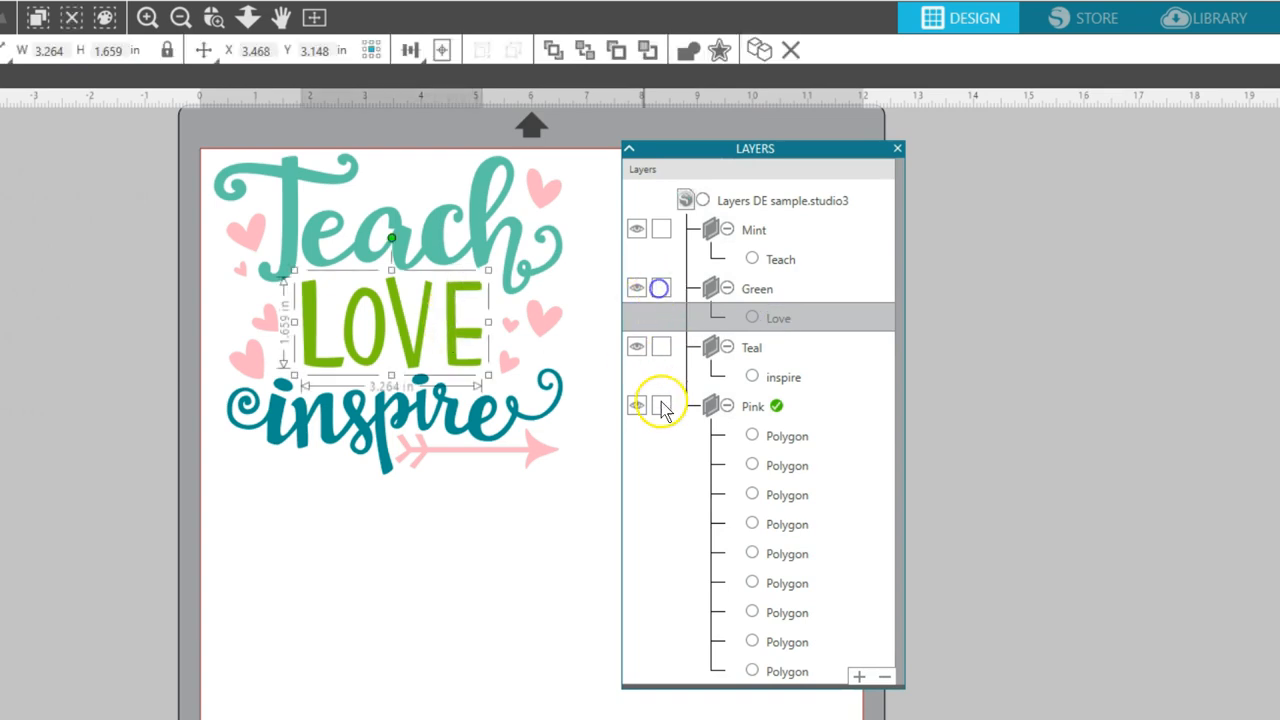
{"action": "left_click", "coordinate": [661, 406]}
{"action": "left_click", "coordinate": [540, 325]}
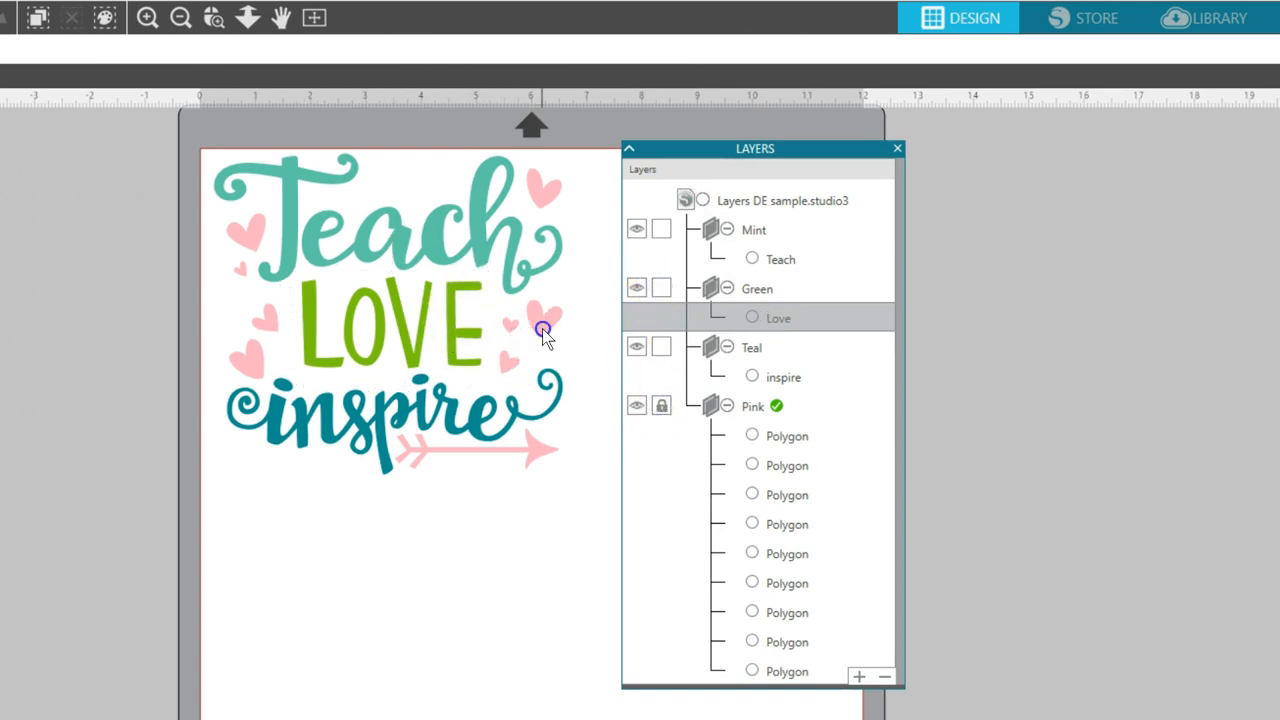
{"action": "left_click", "coordinate": [686, 390]}
{"action": "left_click", "coordinate": [810, 450]}
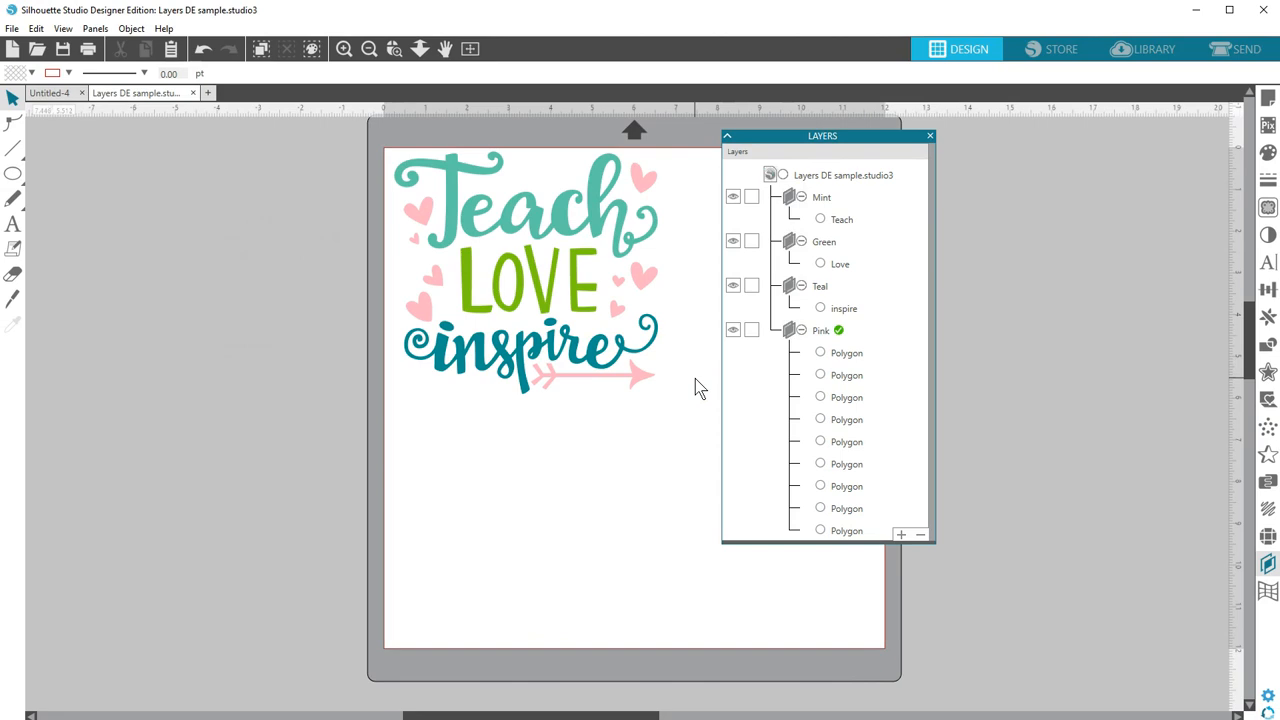
{"action": "left_click", "coordinate": [733, 330]}
{"action": "left_click", "coordinate": [1240, 49]}
Switch to the Send panel and set Action by: Layer, listing Pink, Teal, Green and Mint
{"action": "left_click", "coordinate": [1248, 49]}
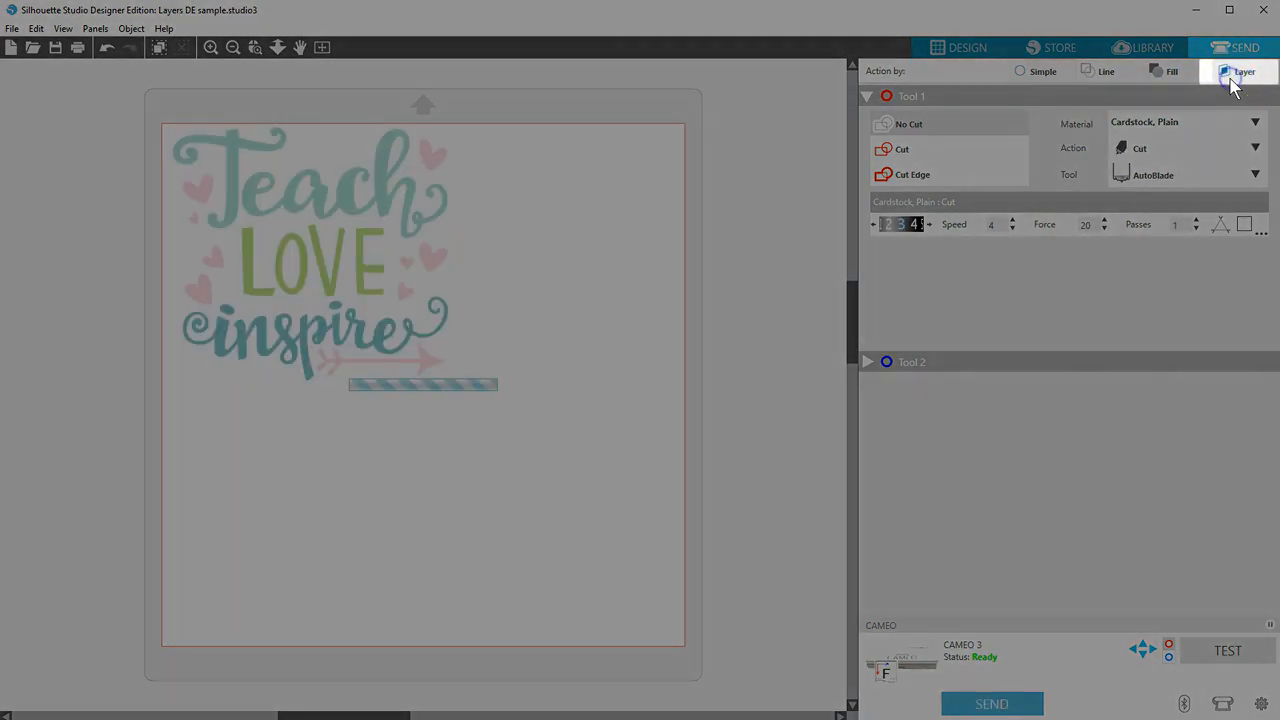
{"action": "left_click", "coordinate": [1240, 72]}
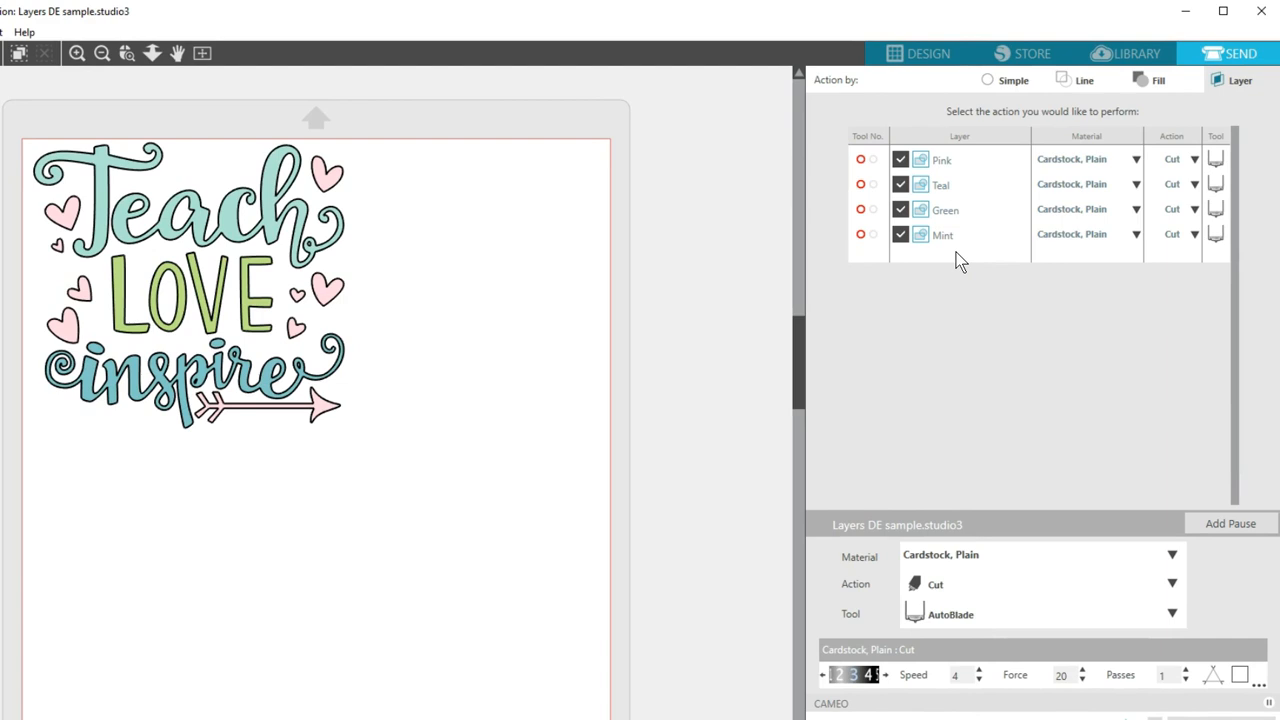
Set the Pink and Teal layers' material to Vinyl, Matte
{"action": "left_click", "coordinate": [1136, 159]}
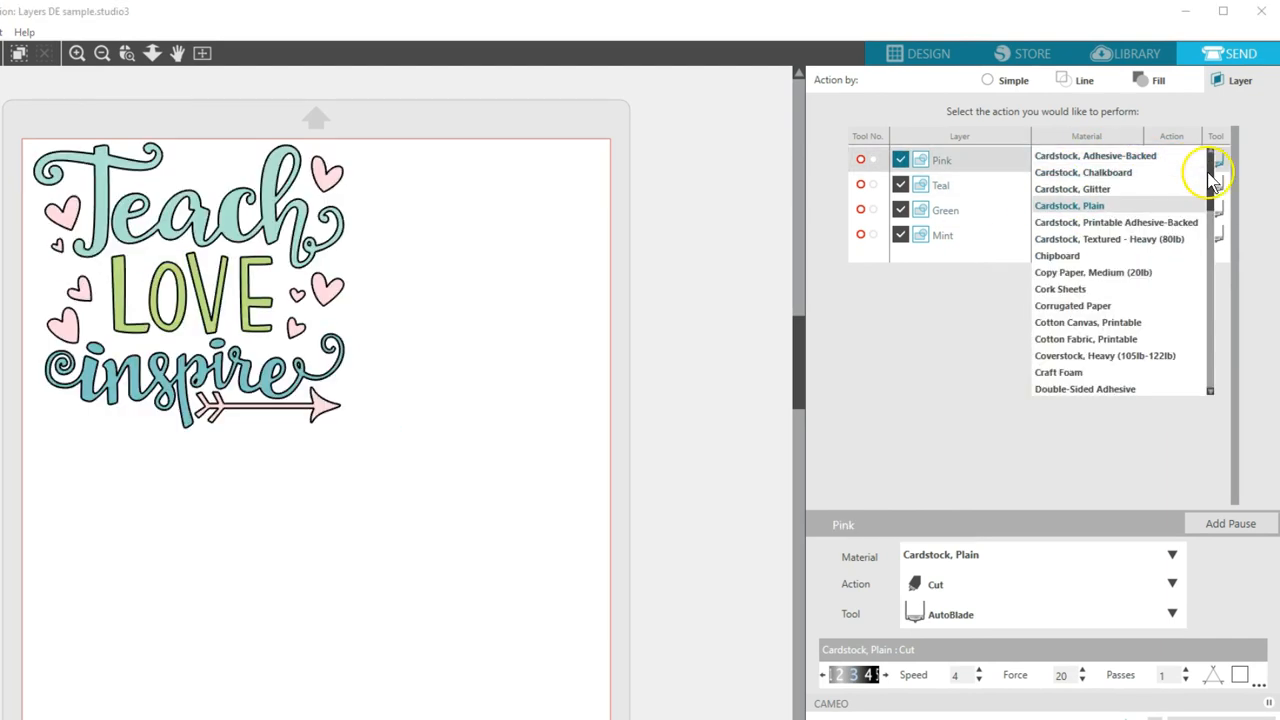
{"action": "left_click_drag", "start_coordinate": [1210, 172], "coordinate": [1212, 385]}
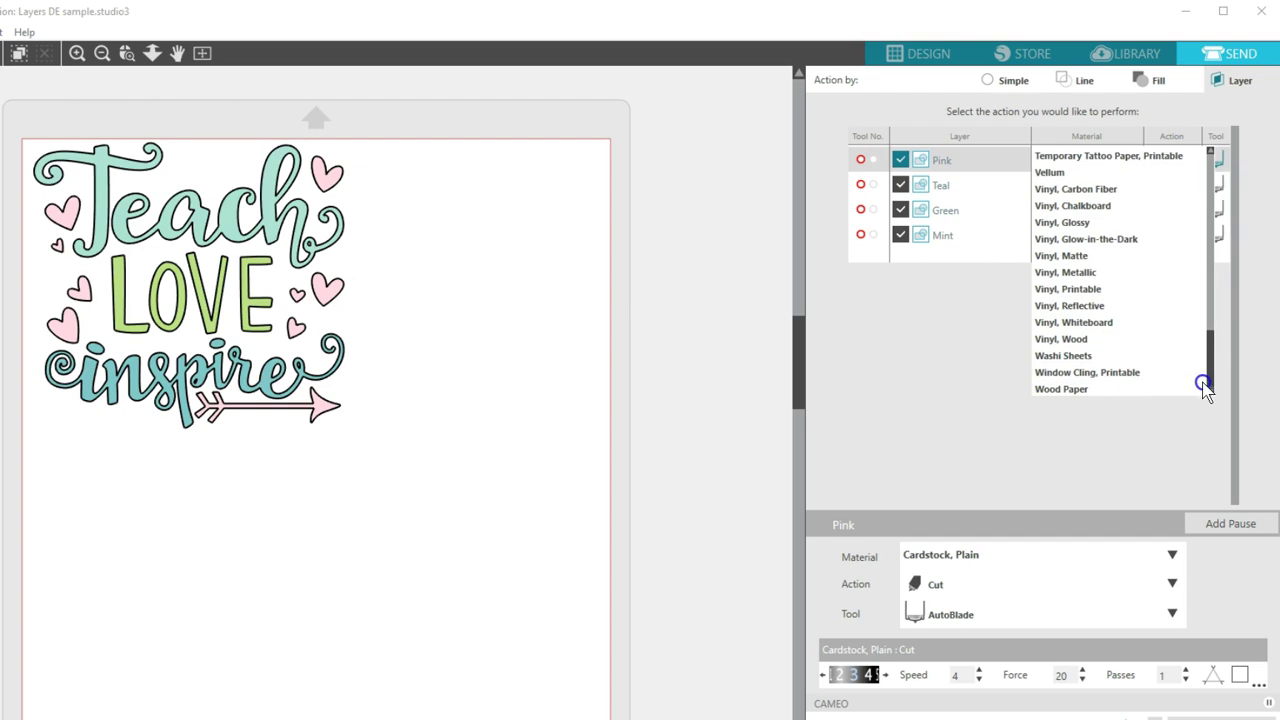
{"action": "left_click", "coordinate": [1060, 248]}
{"action": "left_click", "coordinate": [1136, 184]}
{"action": "left_click_drag", "start_coordinate": [1212, 195], "coordinate": [1212, 385]}
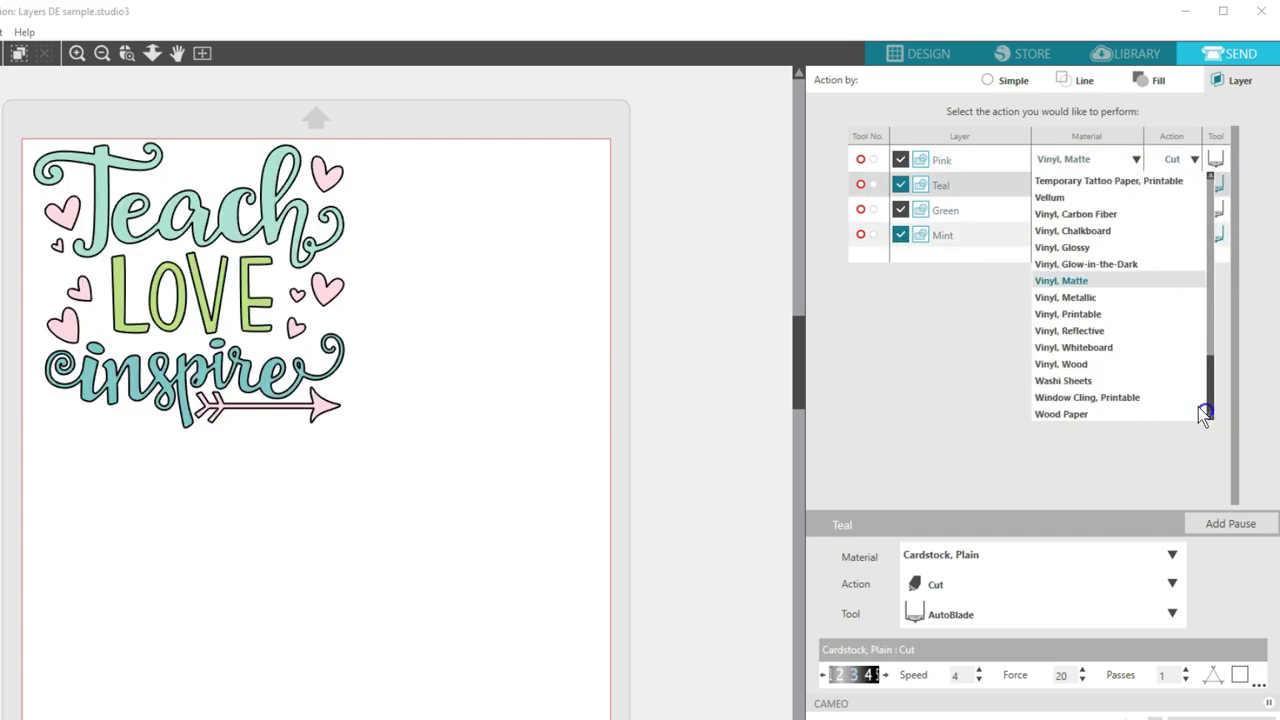
{"action": "left_click", "coordinate": [1060, 282]}
Set the Green and Mint layers to Vinyl, Matte and check Mint's cutting tool
{"action": "left_click", "coordinate": [1136, 209]}
{"action": "left_click_drag", "start_coordinate": [1212, 220], "coordinate": [1212, 420]}
{"action": "left_click", "coordinate": [1065, 300]}
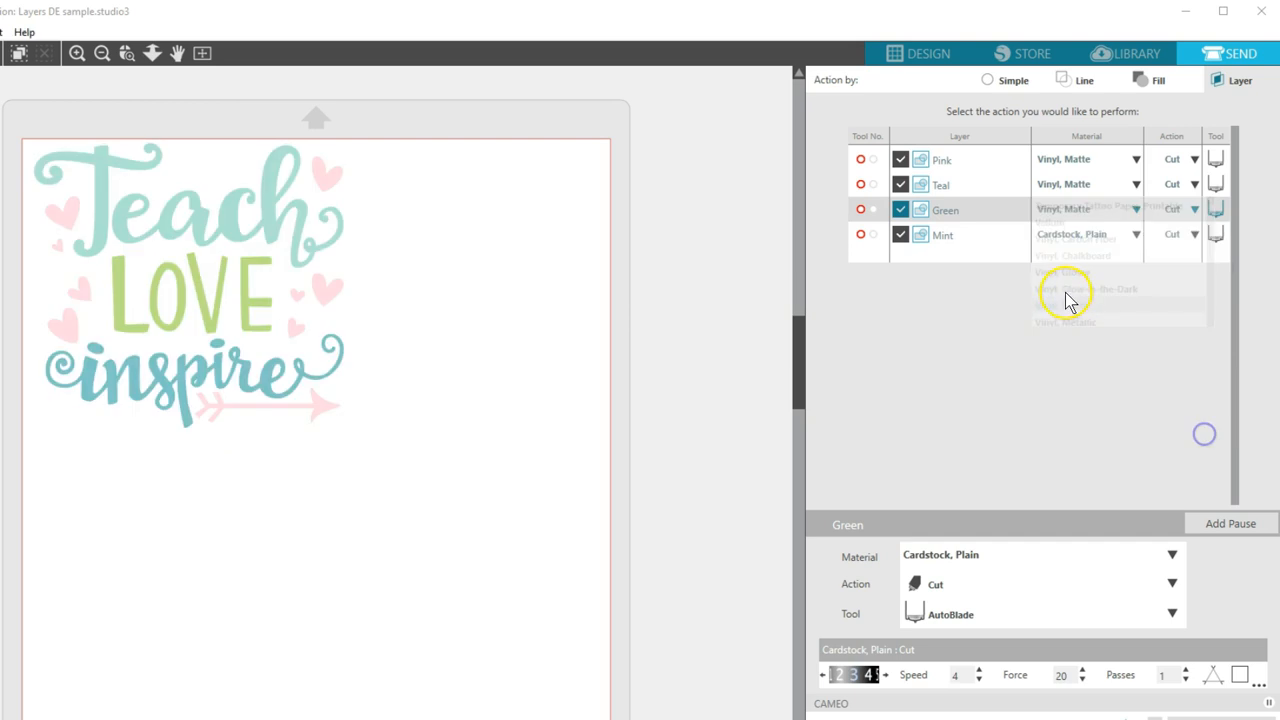
{"action": "left_click", "coordinate": [1138, 234]}
{"action": "left_click_drag", "start_coordinate": [1212, 240], "coordinate": [1212, 420]}
{"action": "left_click", "coordinate": [1063, 320]}
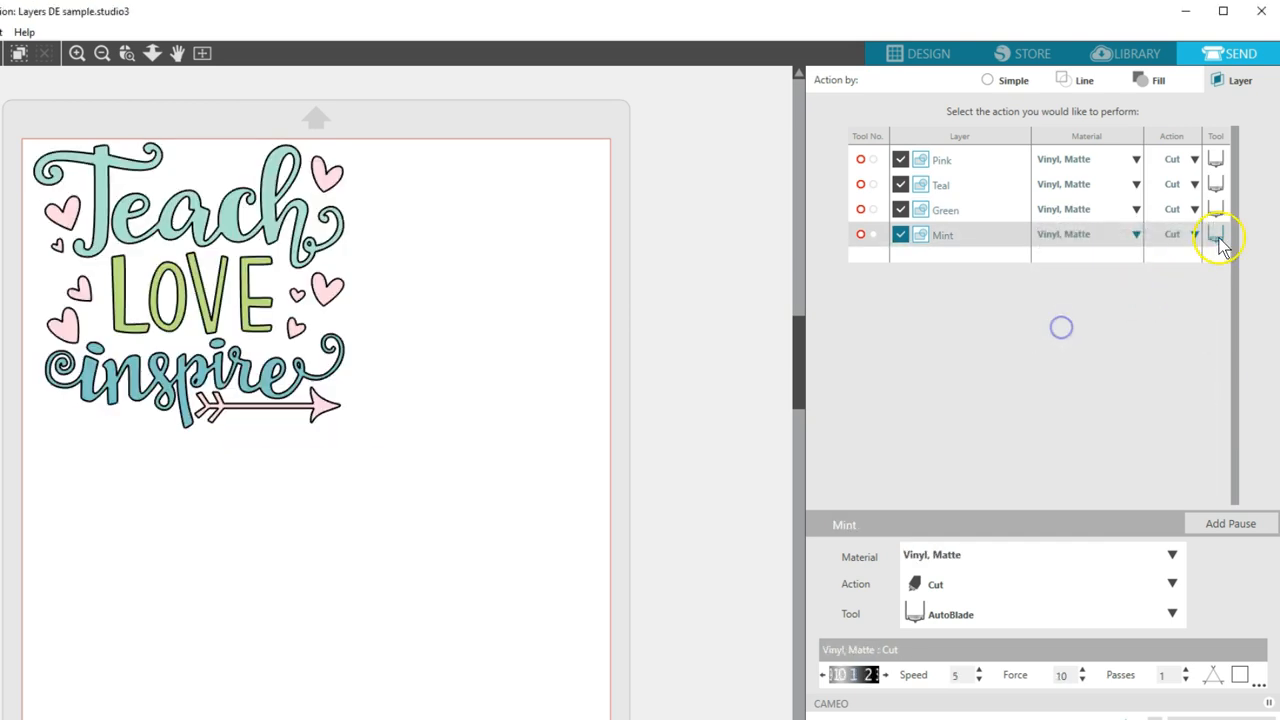
{"action": "left_click", "coordinate": [1216, 234]}
{"action": "left_click", "coordinate": [897, 208], "text": "shift"}
{"action": "left_click", "coordinate": [901, 160], "text": "shift"}
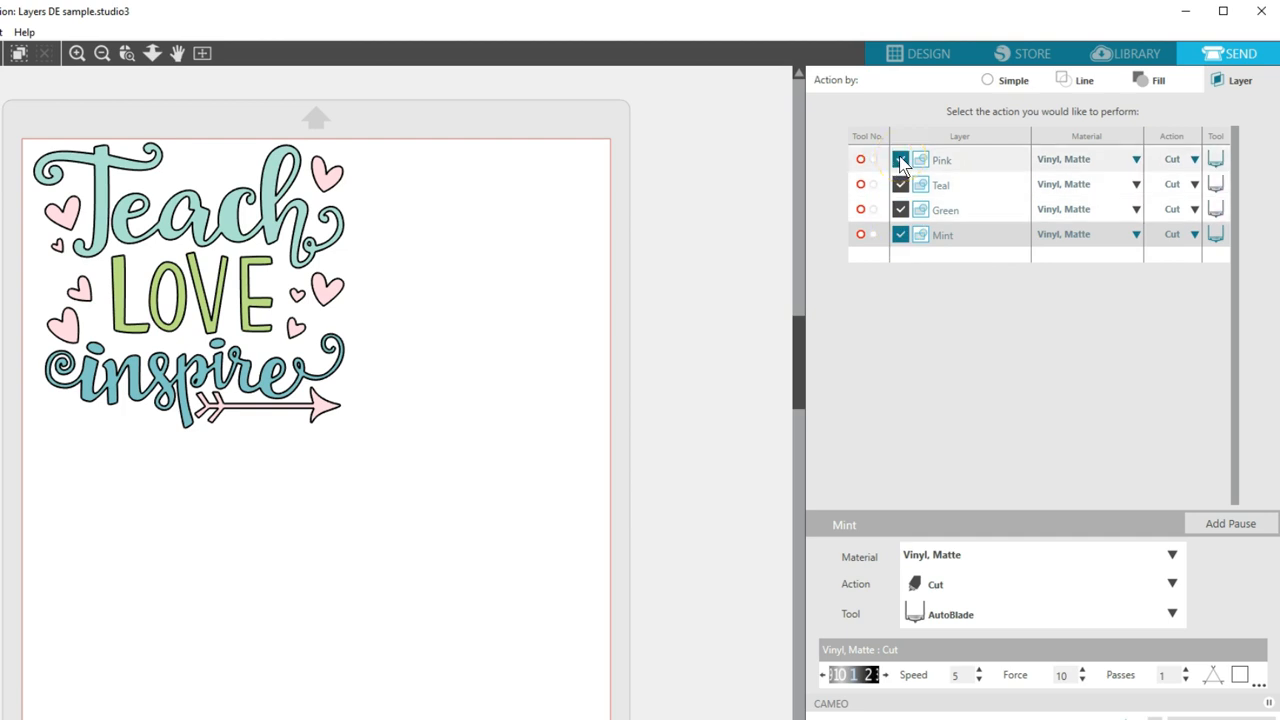
{"action": "left_click", "coordinate": [901, 160]}
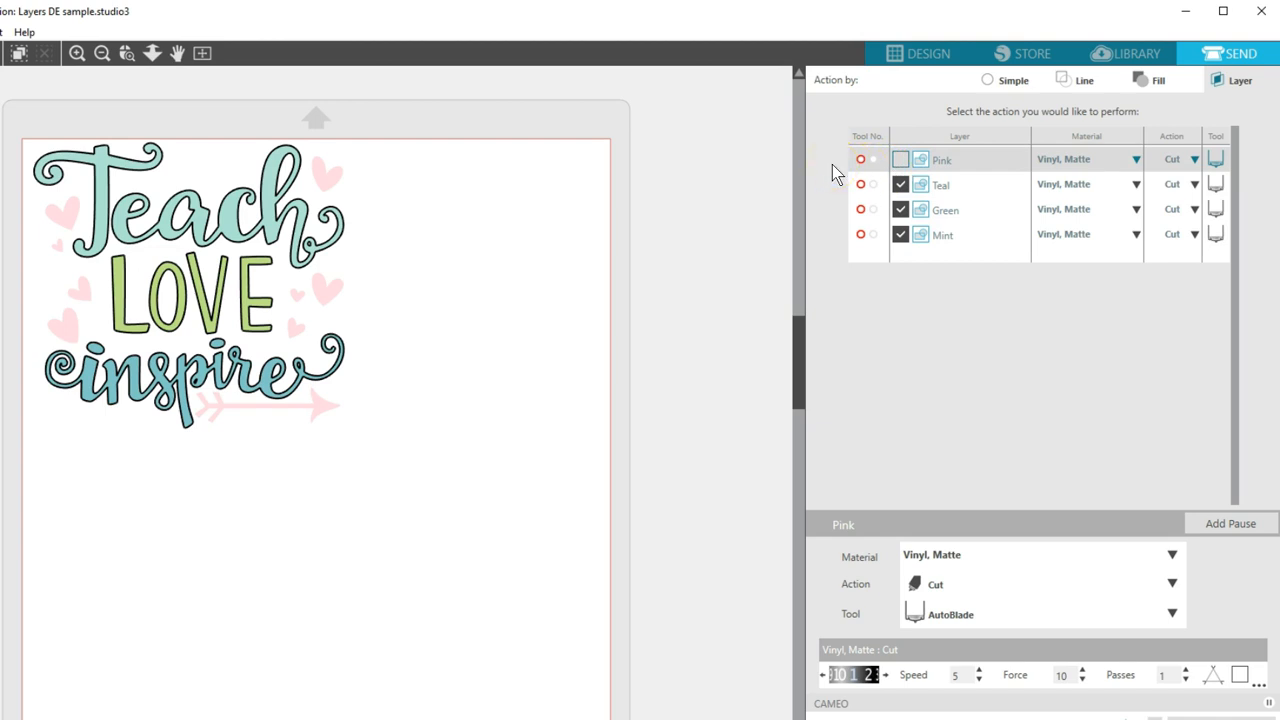
{"action": "left_click", "coordinate": [901, 160]}
{"action": "left_click", "coordinate": [901, 184]}
{"action": "left_click", "coordinate": [901, 209]}
{"action": "left_click", "coordinate": [901, 234]}
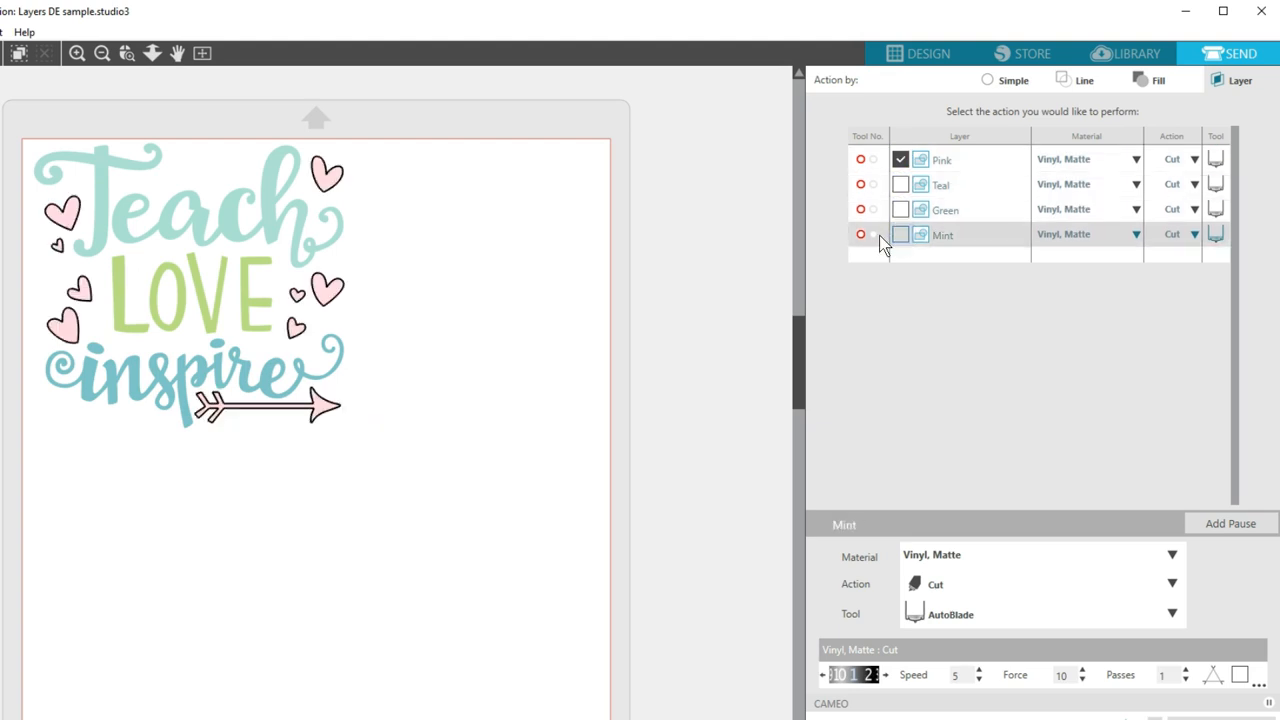
{"action": "left_click", "coordinate": [887, 237]}
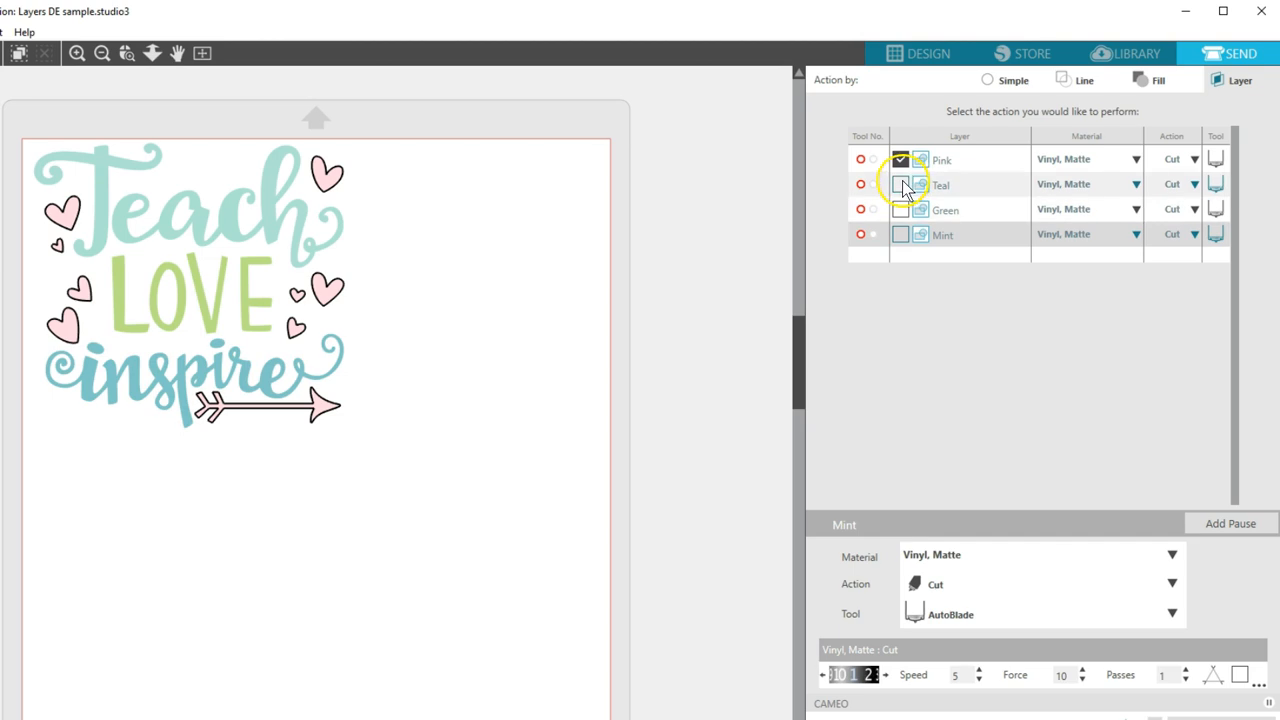
{"action": "left_click", "coordinate": [901, 185]}
{"action": "left_click", "coordinate": [901, 210]}
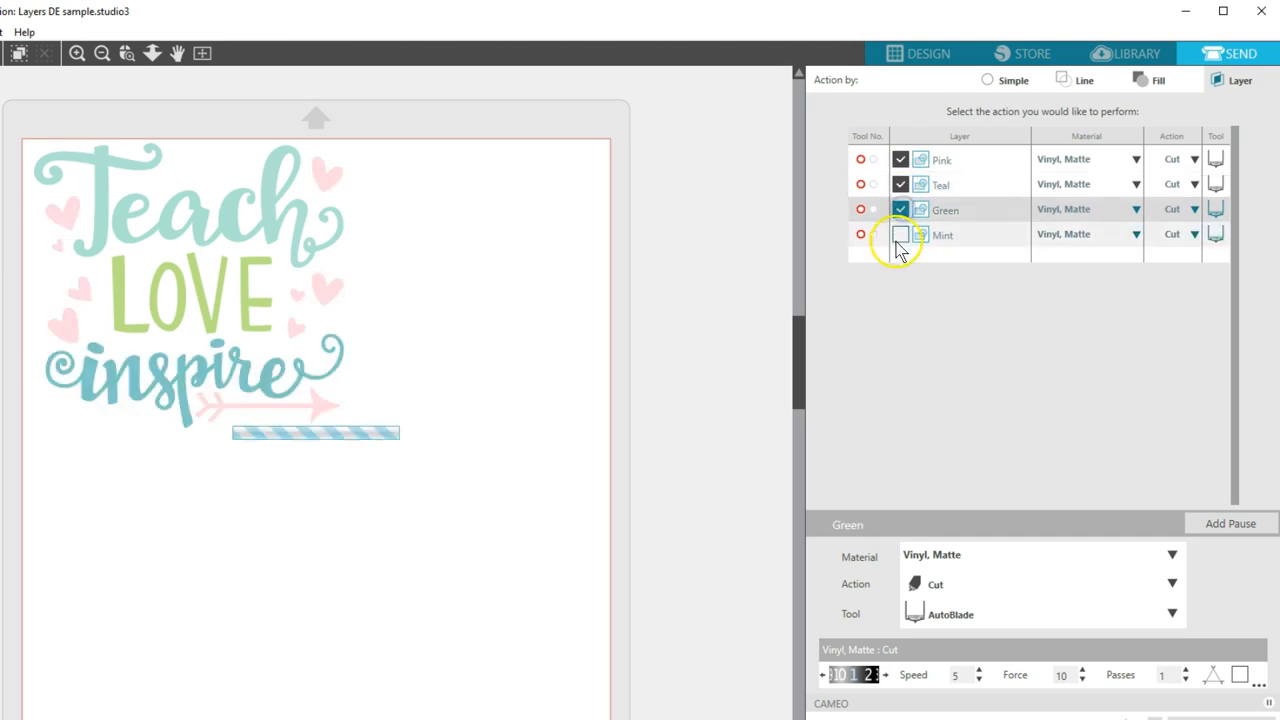
{"action": "left_click", "coordinate": [901, 235]}
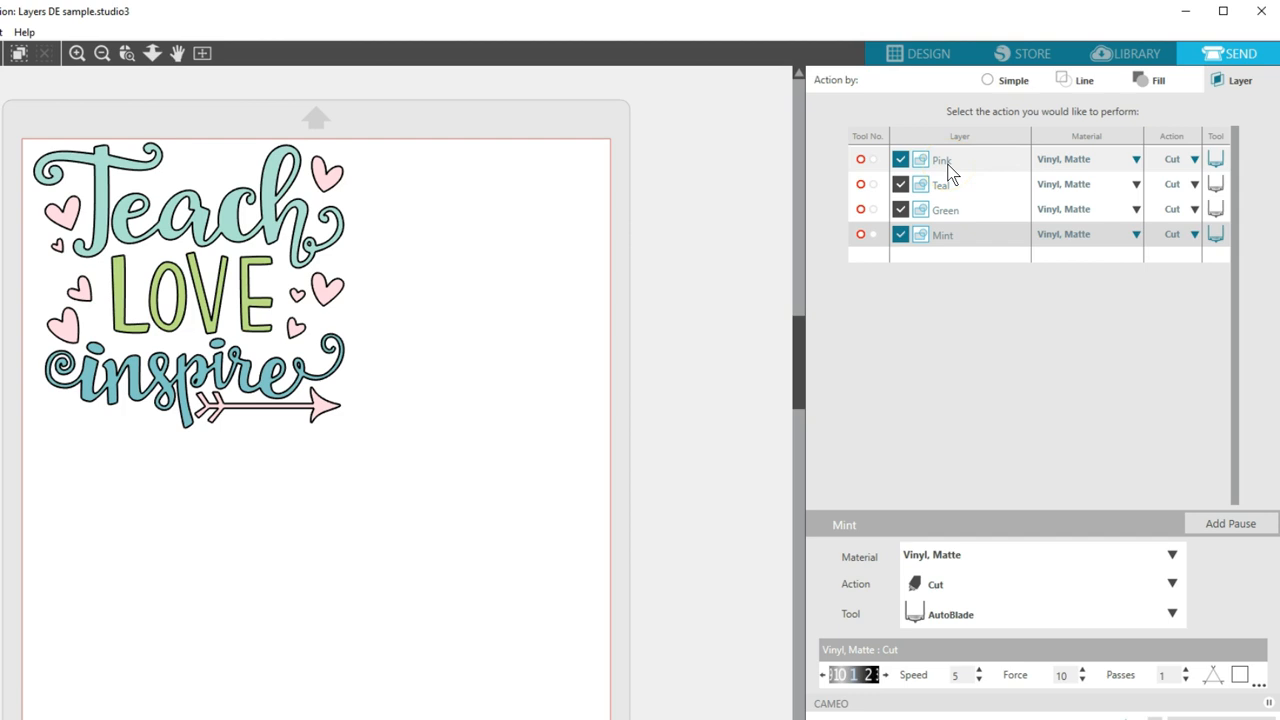
Add a pause after each of the Pink, Teal and Green layers in the cut list
{"action": "right_click", "coordinate": [945, 160]}
{"action": "left_click", "coordinate": [990, 181]}
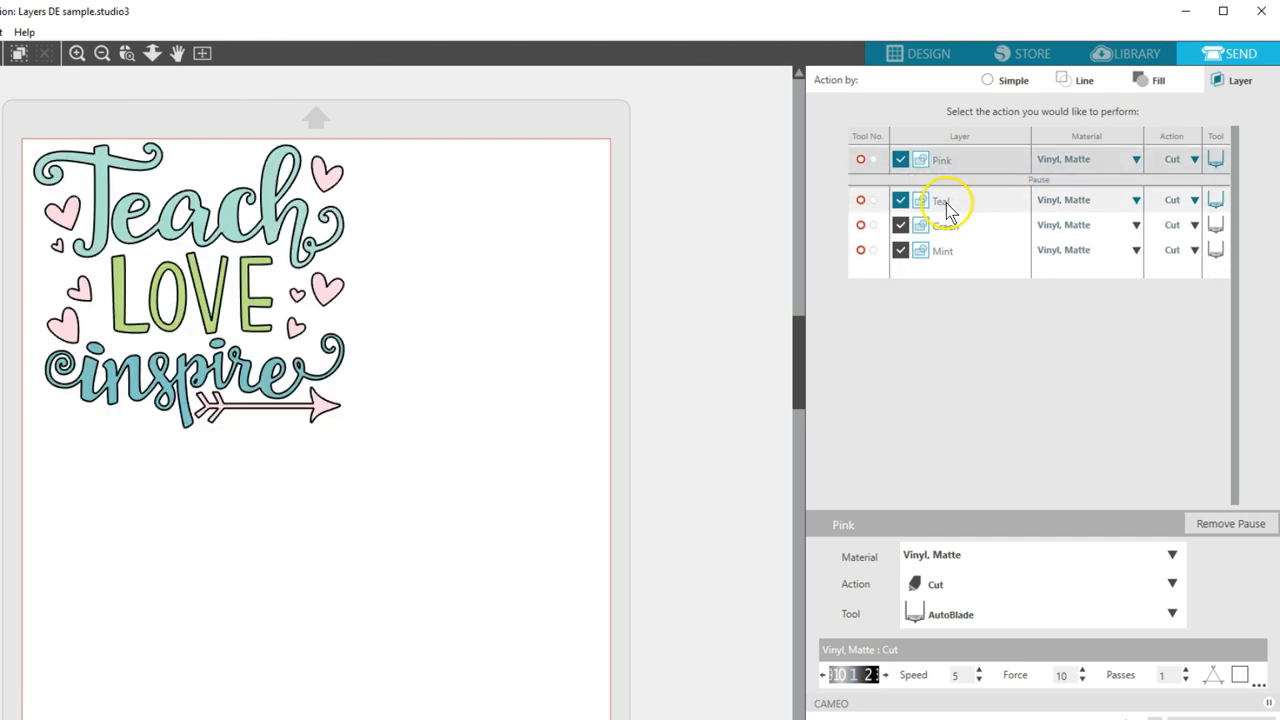
{"action": "right_click", "coordinate": [945, 202]}
{"action": "left_click", "coordinate": [985, 218]}
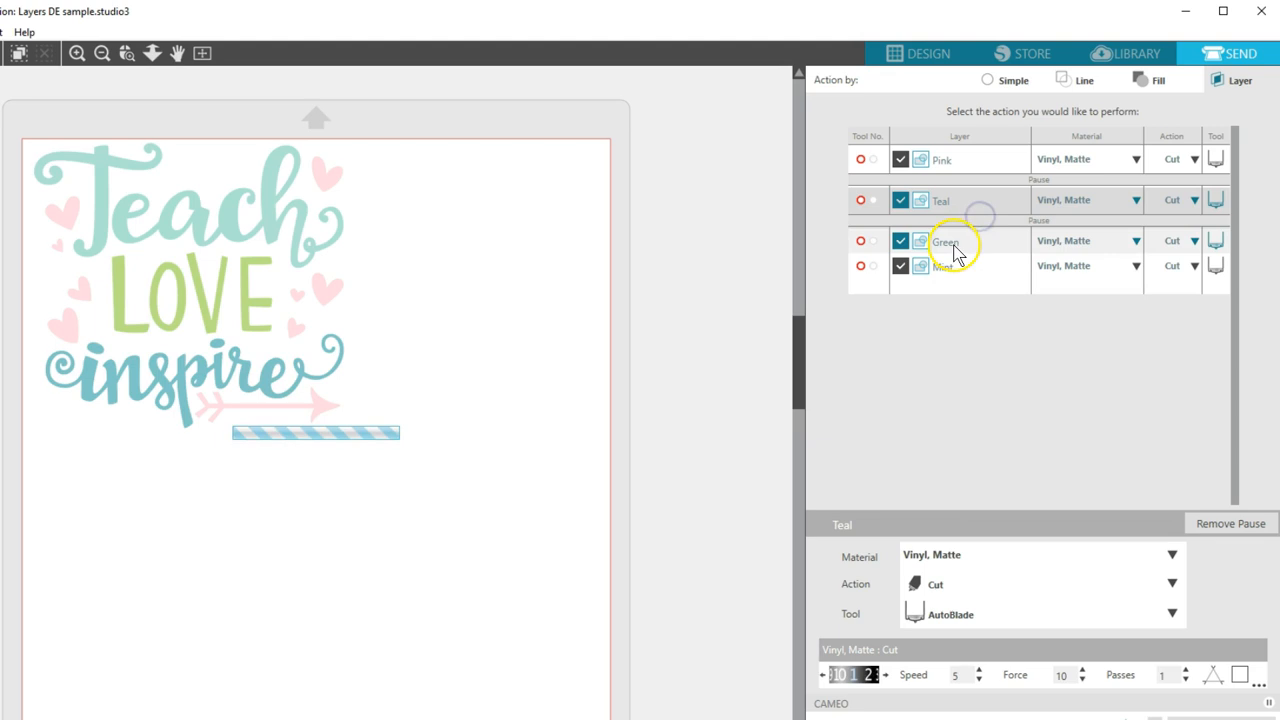
{"action": "right_click", "coordinate": [945, 242]}
{"action": "left_click", "coordinate": [990, 259]}
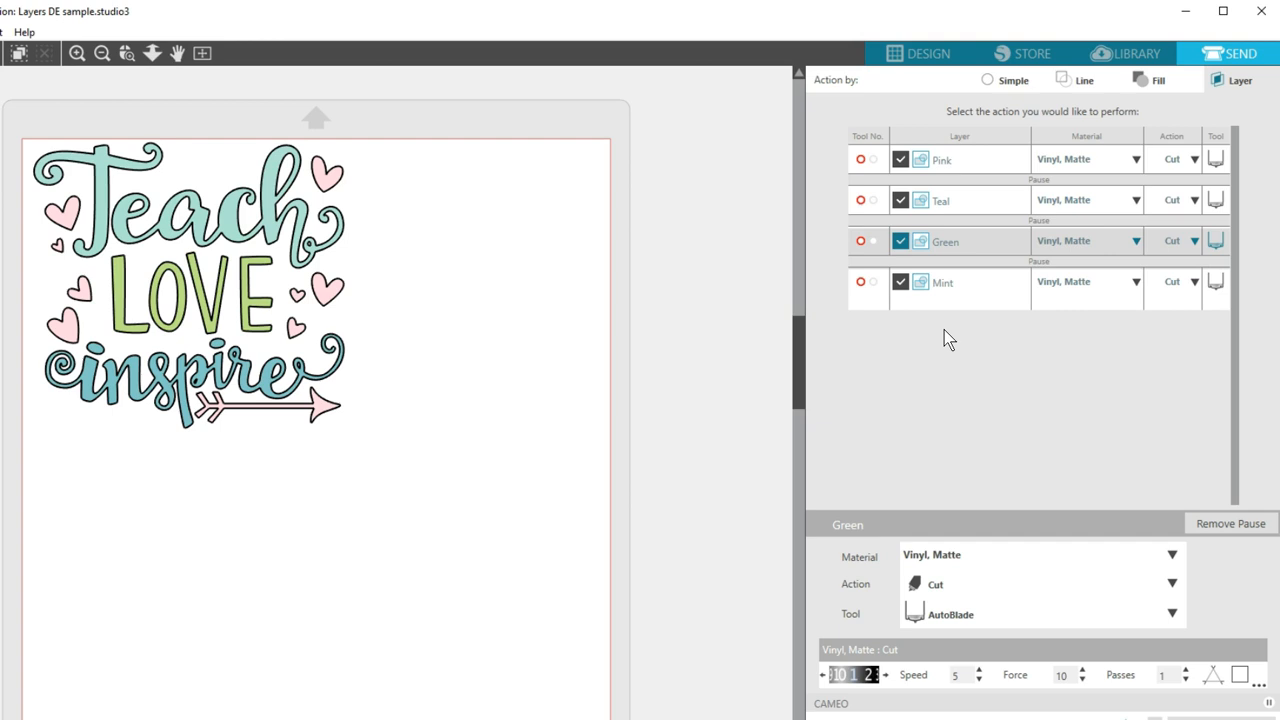
Return to the Design workspace showing the Mint, Green, Teal and Pink layers
{"action": "left_click", "coordinate": [921, 55]}
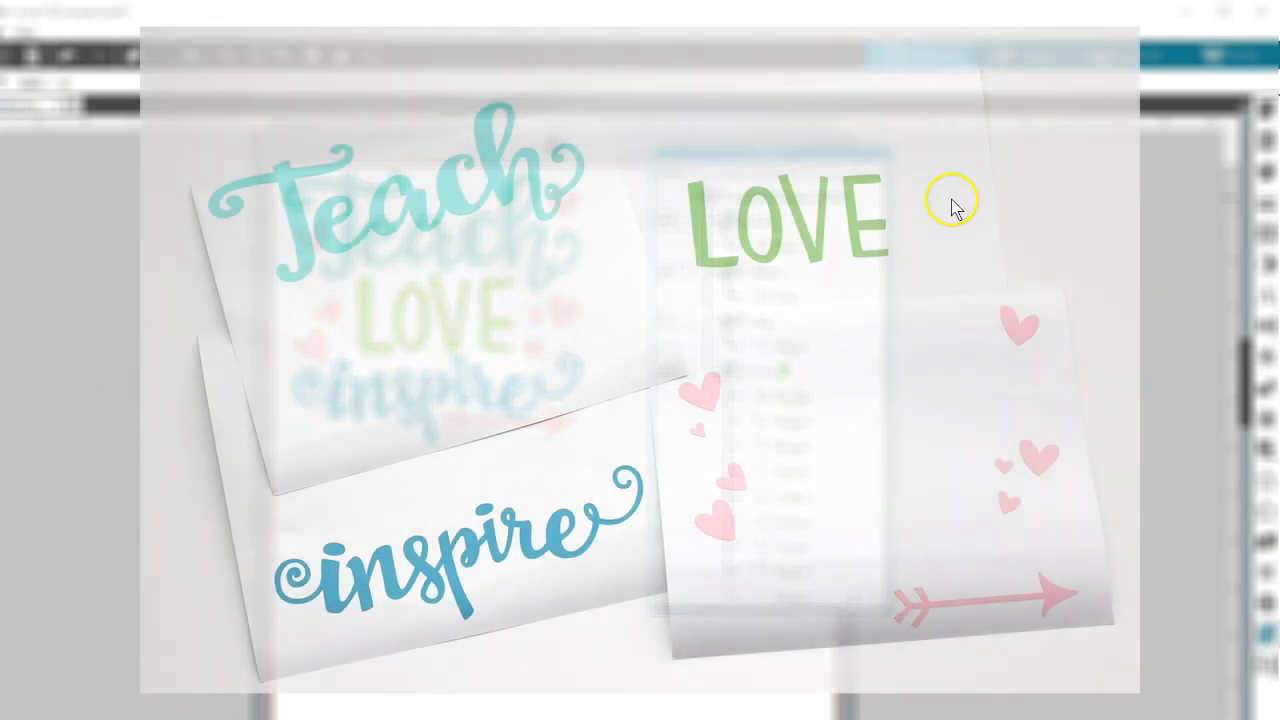